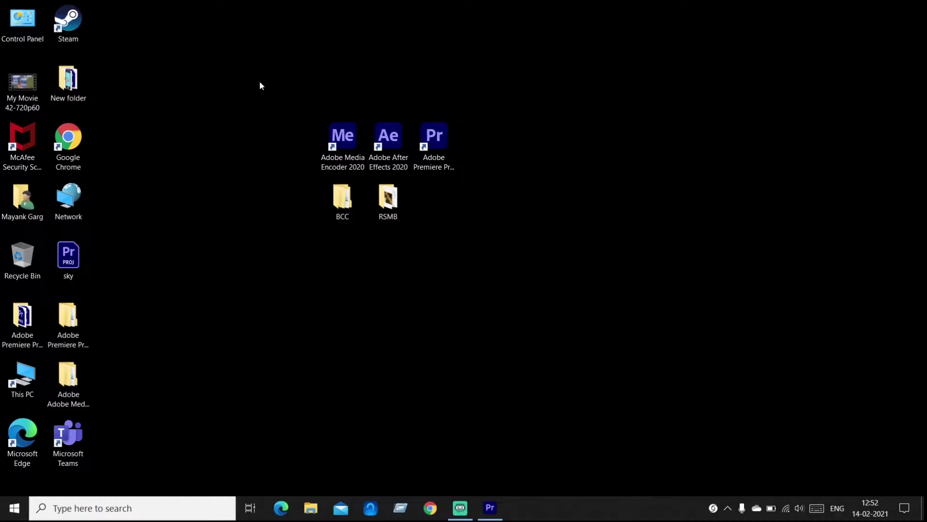
# Select the After Effects and Premiere Pro desktop shortcuts and drag them to the right
pyautogui.press('alt')
pyautogui.moveTo(280, 28); pyautogui.dragTo(501, 224)
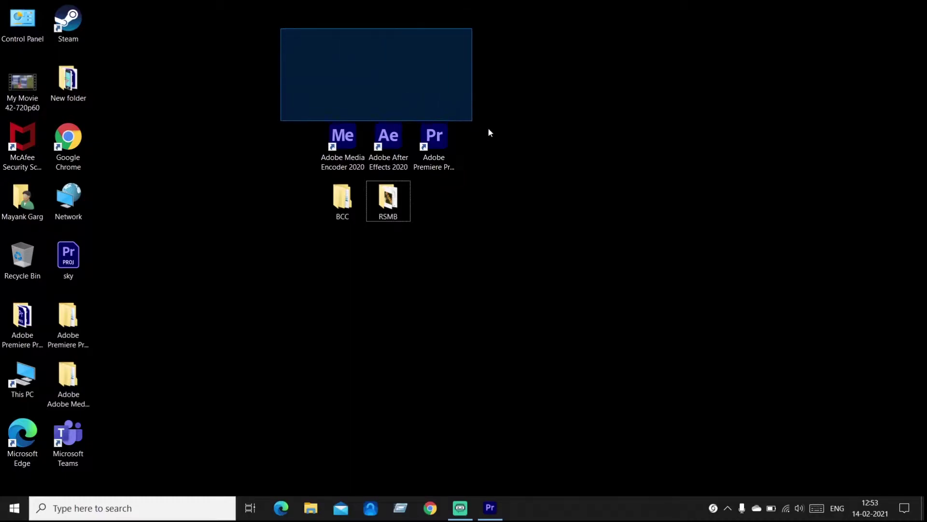
pyautogui.click(500, 219)
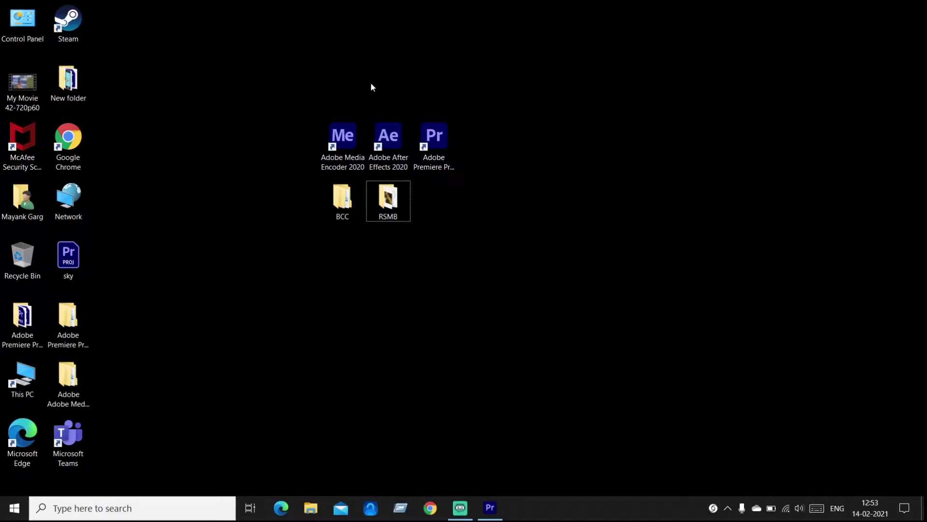
pyautogui.moveTo(371, 87); pyautogui.dragTo(494, 178)
pyautogui.moveTo(441, 149); pyautogui.dragTo(522, 160)
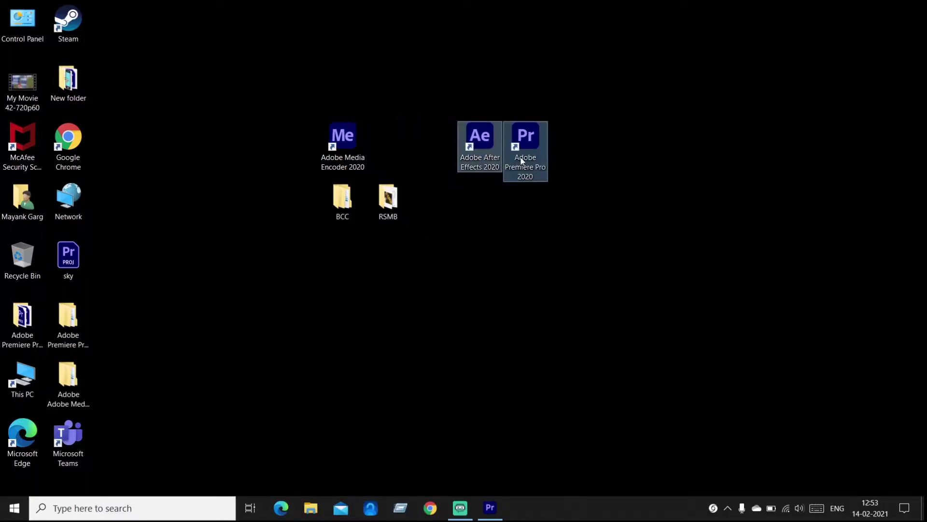
pyautogui.click(522, 161)
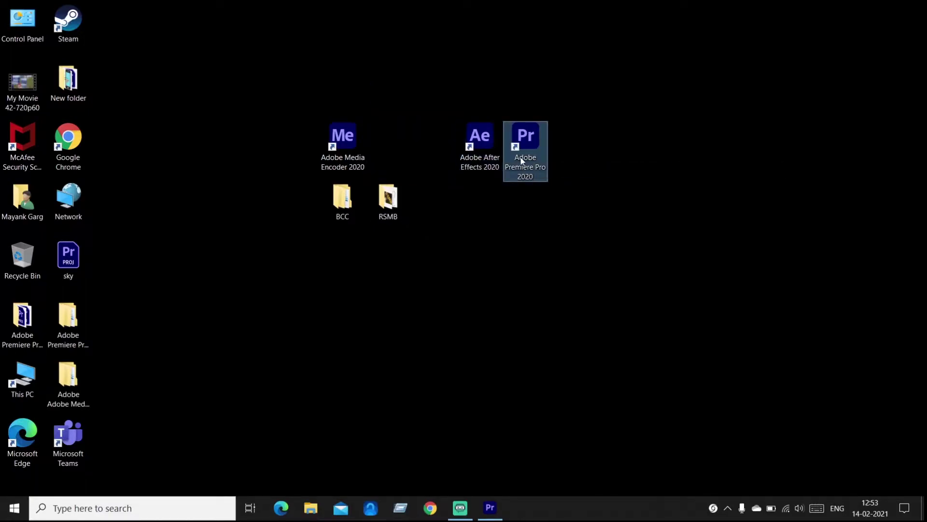
pyautogui.click(520, 231)
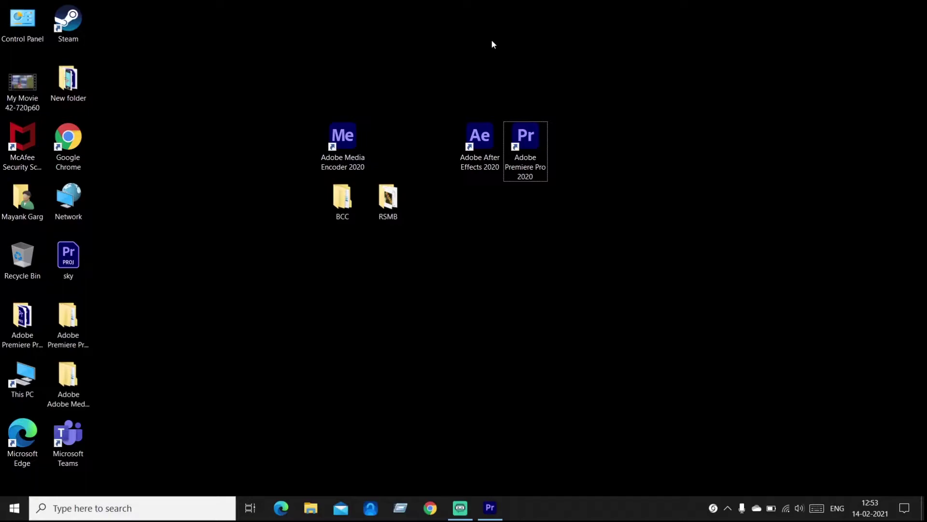
# Settle the Premiere Pro shortcut beside After Effects, leaving the BCC and RSMB folders in place
pyautogui.moveTo(510, 82); pyautogui.dragTo(561, 202)
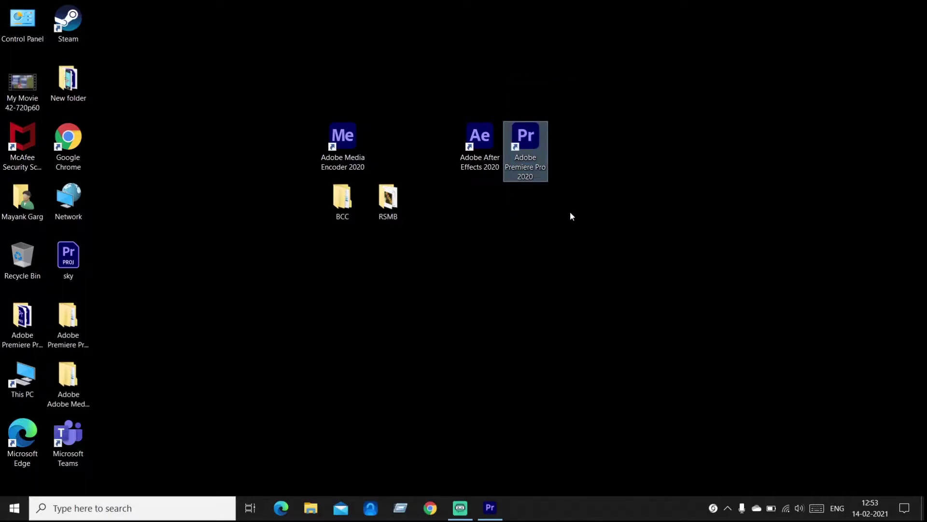
pyautogui.moveTo(522, 130); pyautogui.dragTo(568, 249)
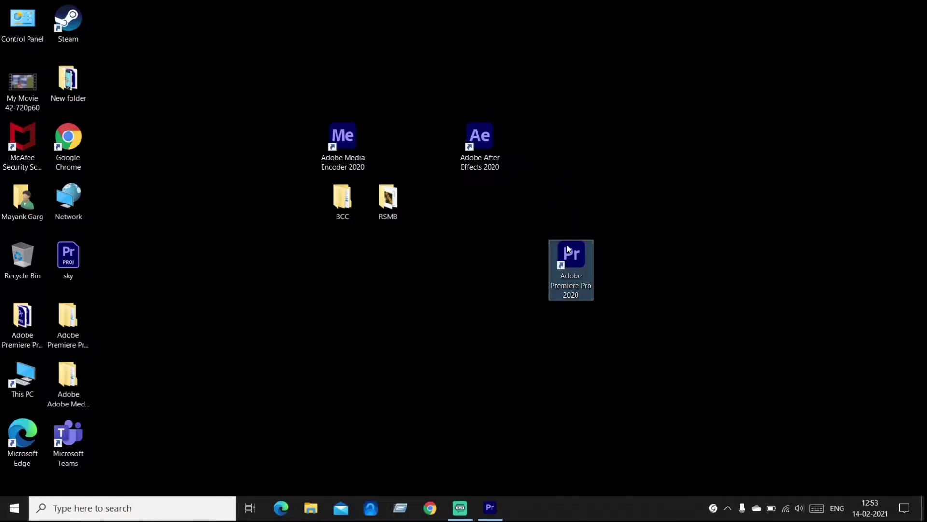
pyautogui.click(526, 230)
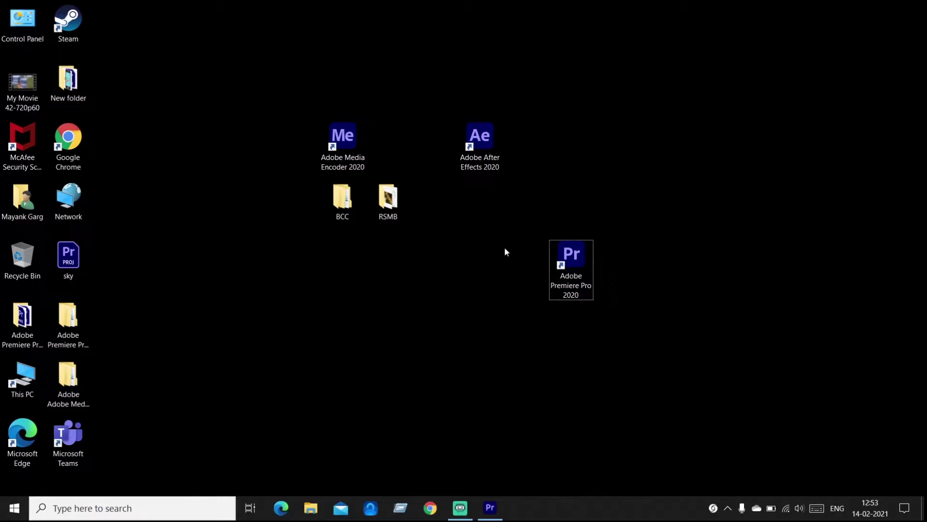
pyautogui.moveTo(570, 261); pyautogui.dragTo(540, 160)
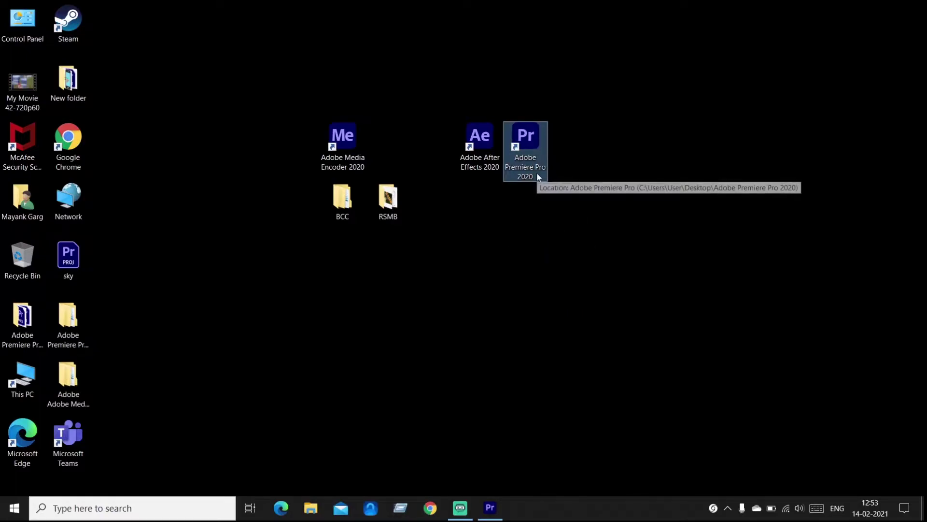
pyautogui.click(290, 206)
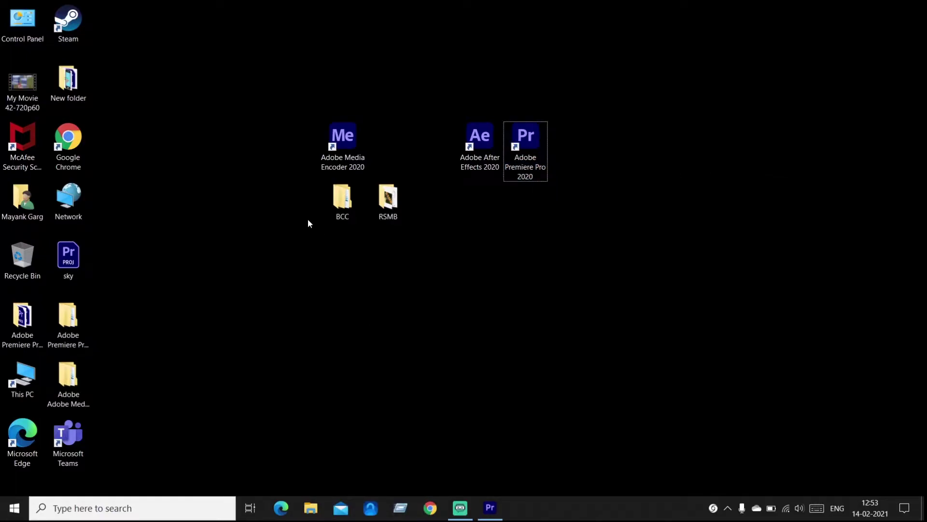
pyautogui.moveTo(320, 241); pyautogui.dragTo(416, 195)
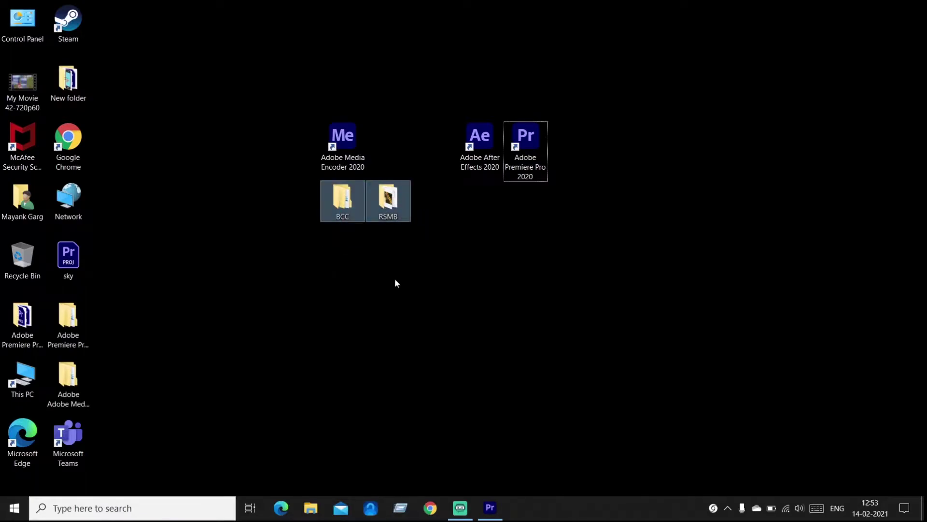
pyautogui.click(378, 211)
pyautogui.click(478, 263)
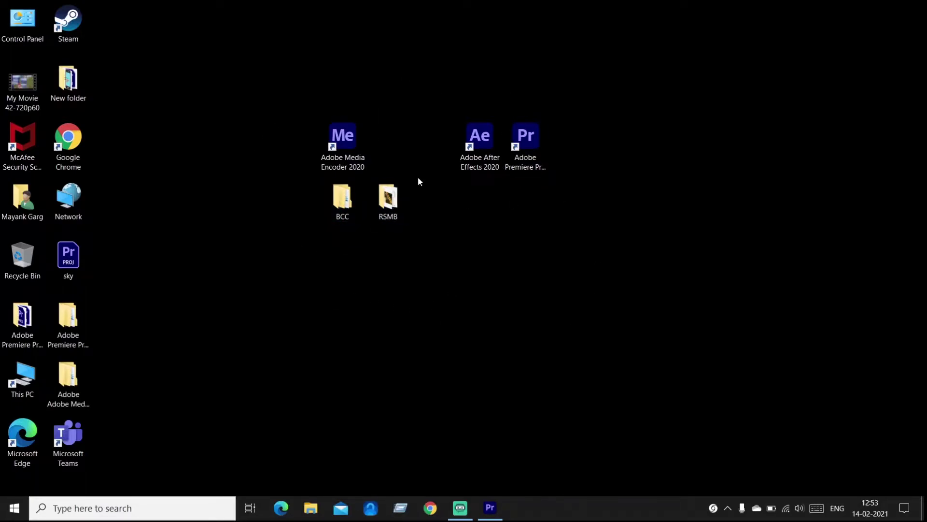
pyautogui.doubleClick(388, 198)
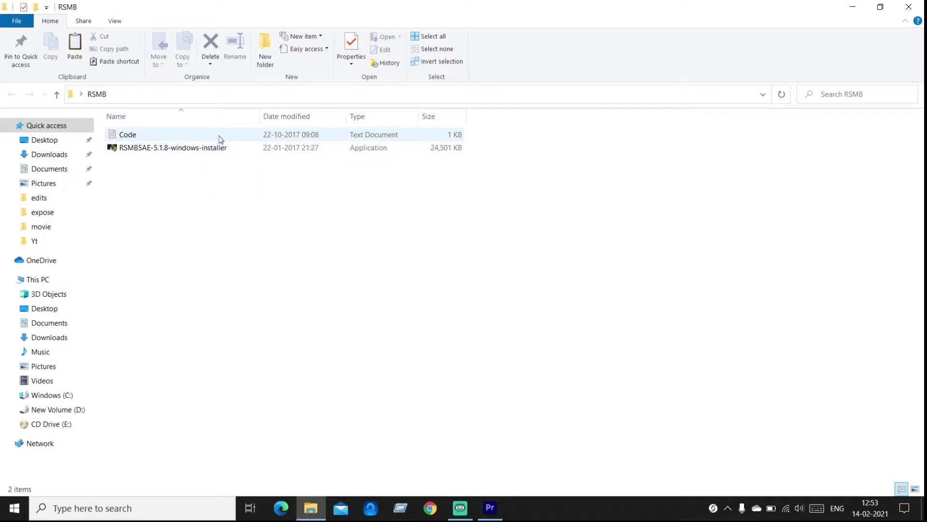
pyautogui.doubleClick(220, 135)
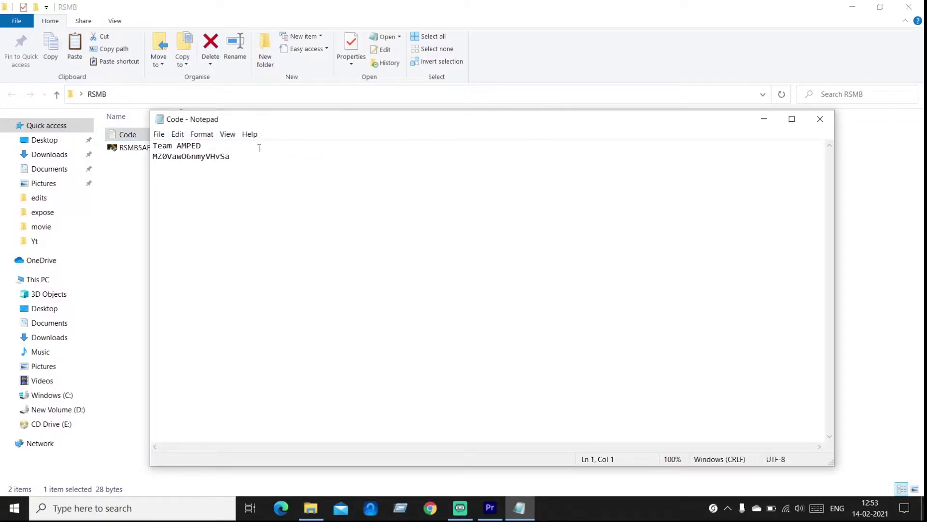
pyautogui.moveTo(202, 146); pyautogui.dragTo(163, 146)
pyautogui.click(176, 177)
pyautogui.click(820, 119)
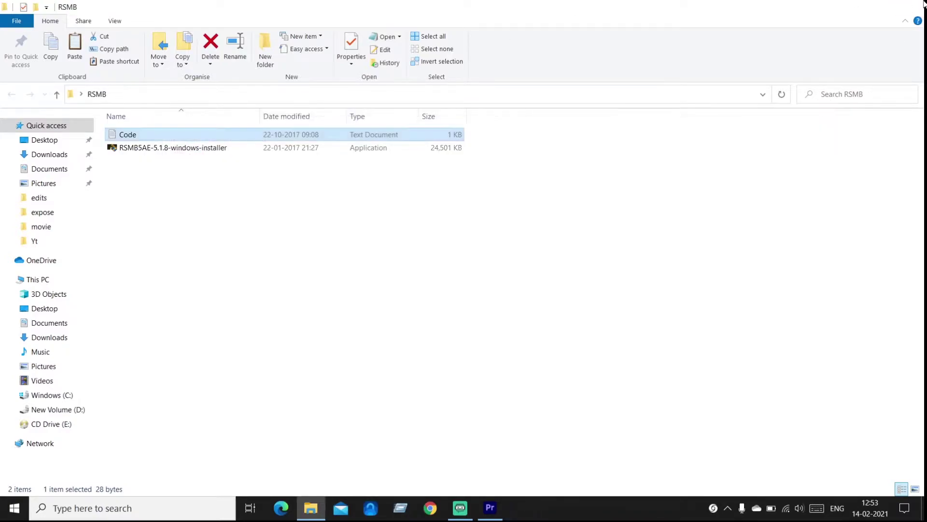
pyautogui.click(924, 4)
pyautogui.click(344, 196)
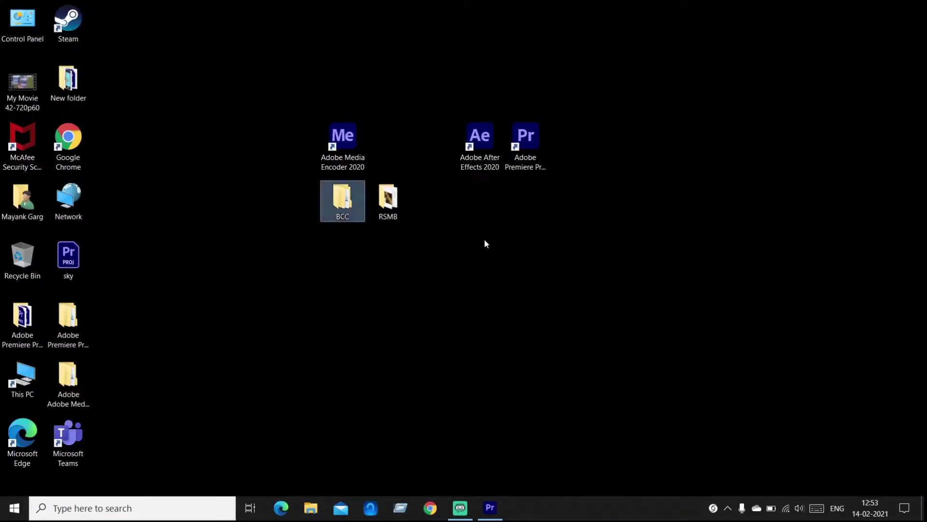
pyautogui.press('Return')
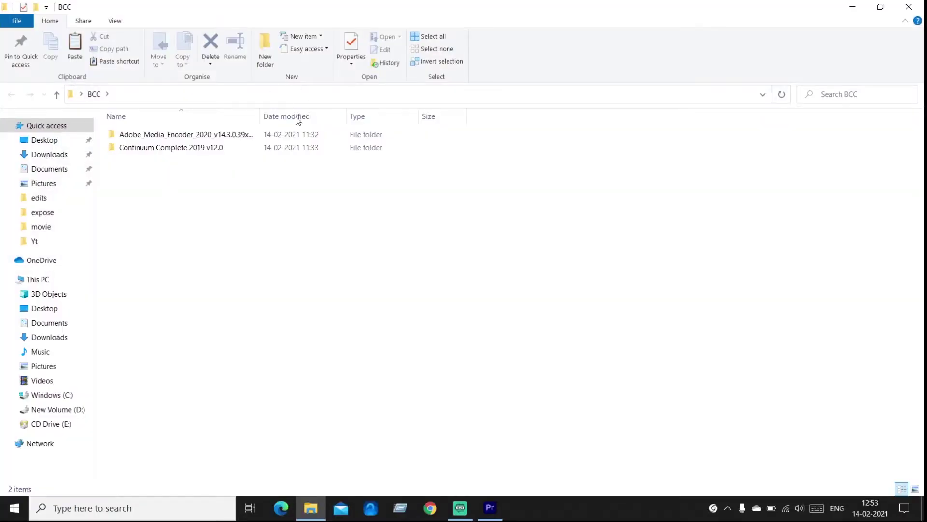
pyautogui.doubleClick(248, 148)
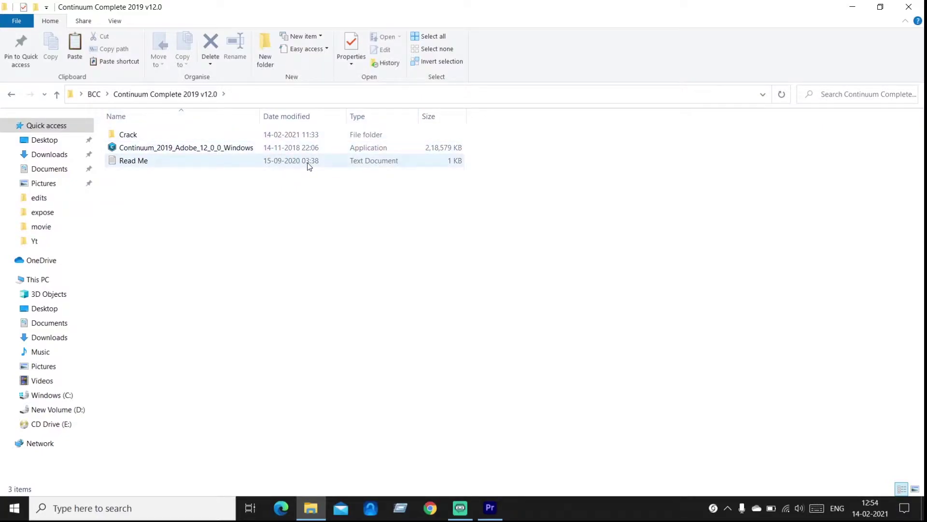
pyautogui.click(909, 6)
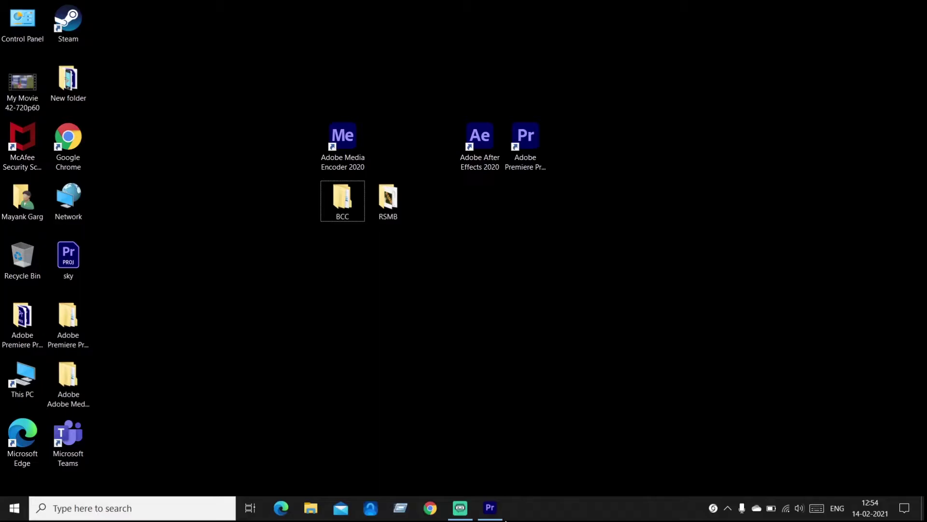
# Restore the Premiere Pro sky project and cancel the Import dialog without importing anything
pyautogui.click(490, 507)
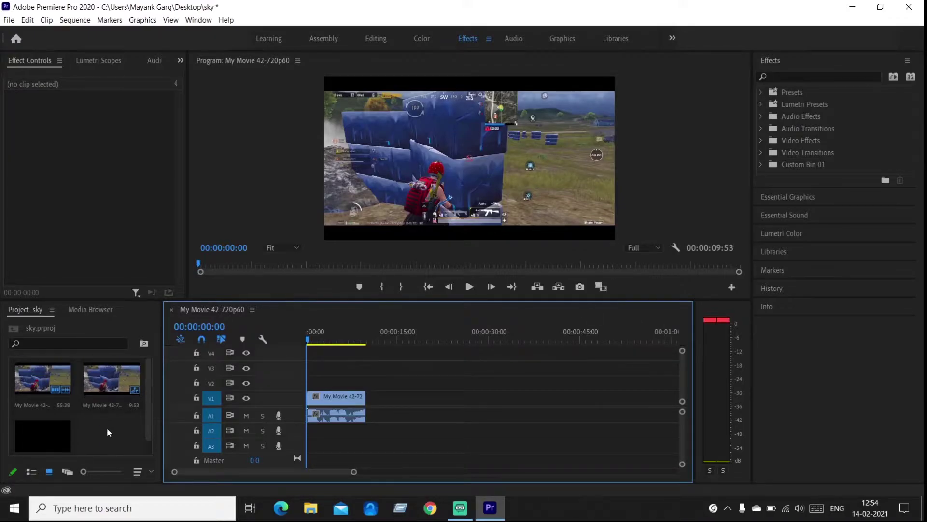
pyautogui.scroll(-1, 106, 427)
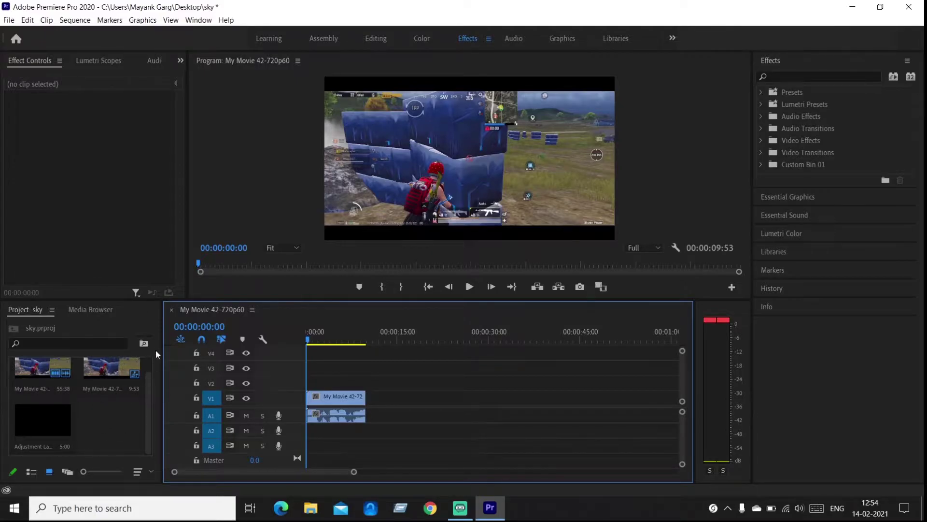
pyautogui.click(114, 424)
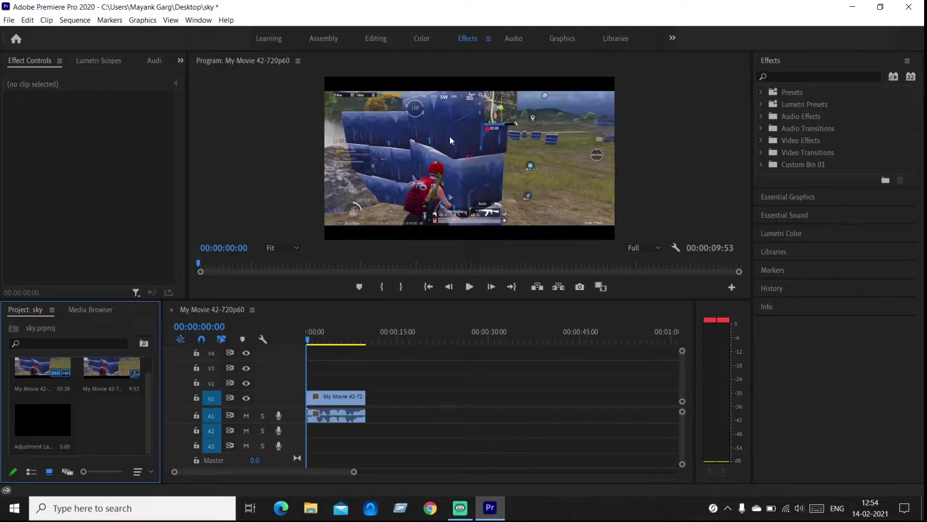
pyautogui.hotkey('ctrl', 'i')
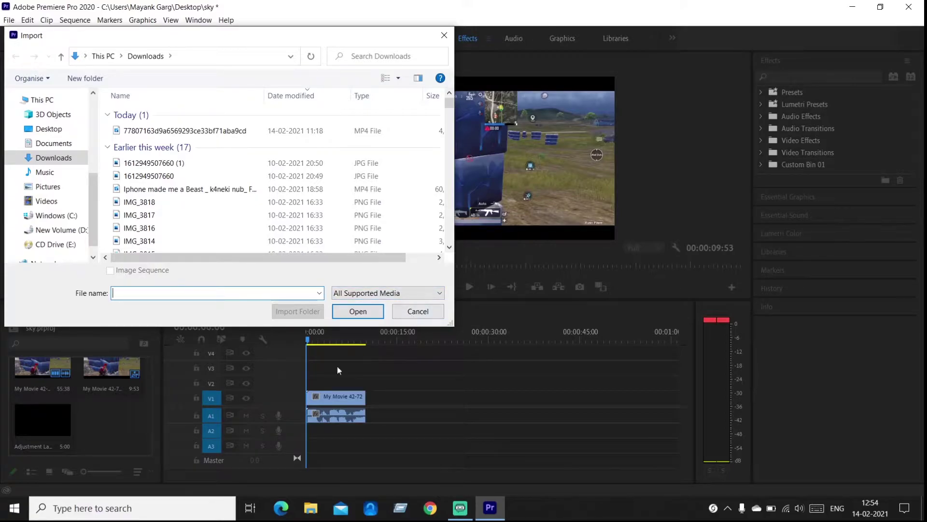
pyautogui.click(419, 310)
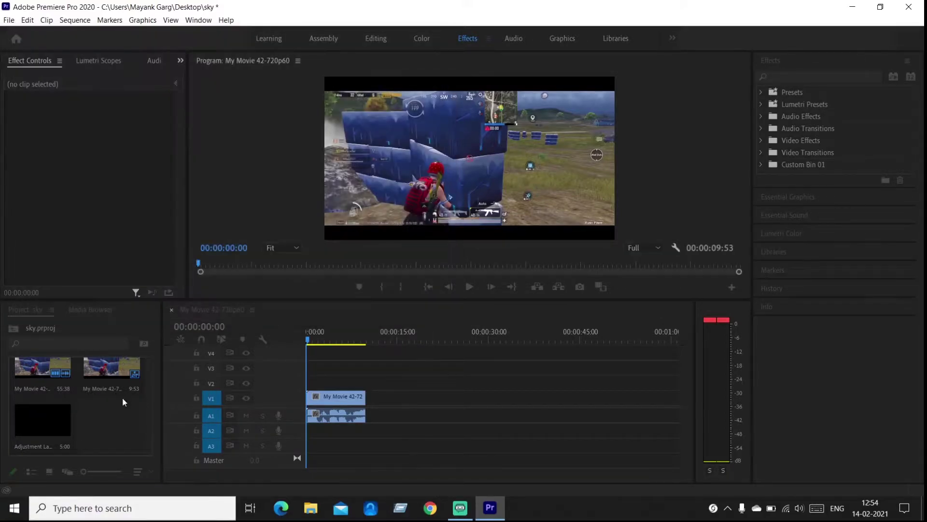
# Create a new adjustment layer in the Project panel at 60.00 fps
pyautogui.rightClick(108, 437)
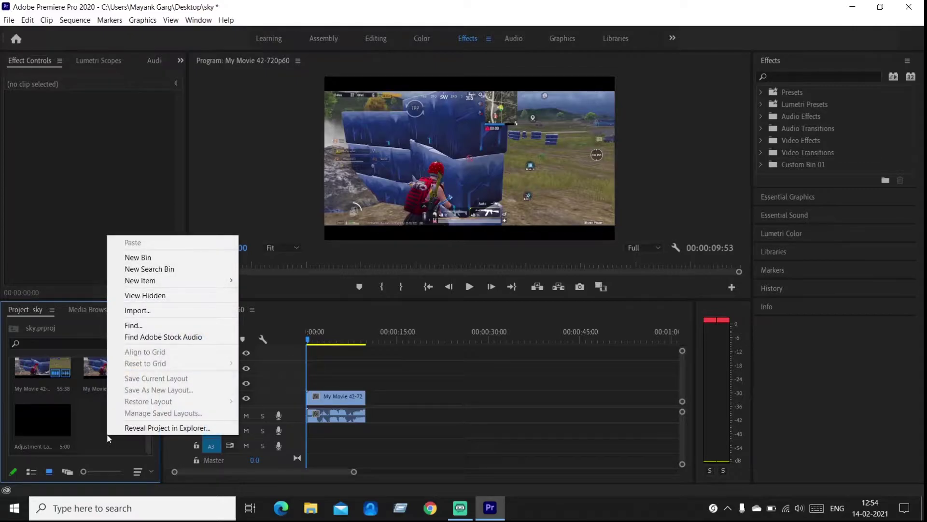
pyautogui.moveTo(209, 283)
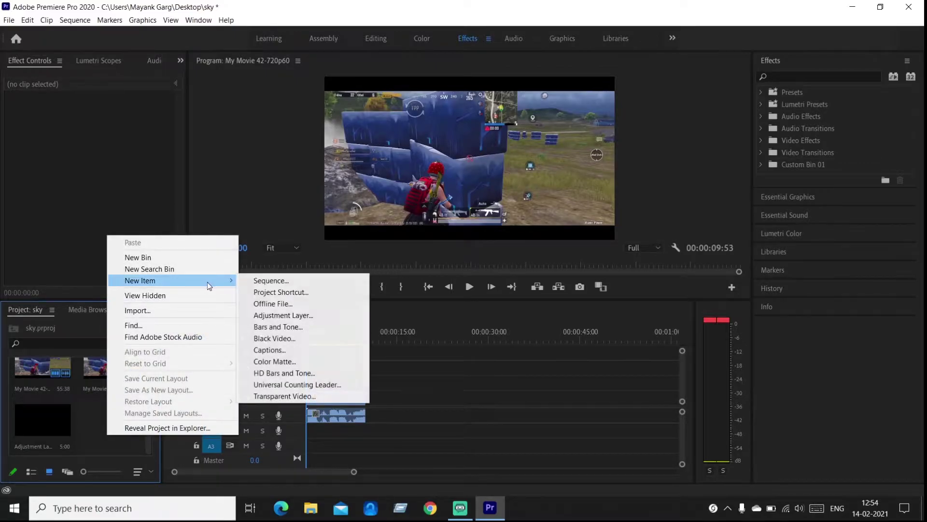
pyautogui.click(283, 315)
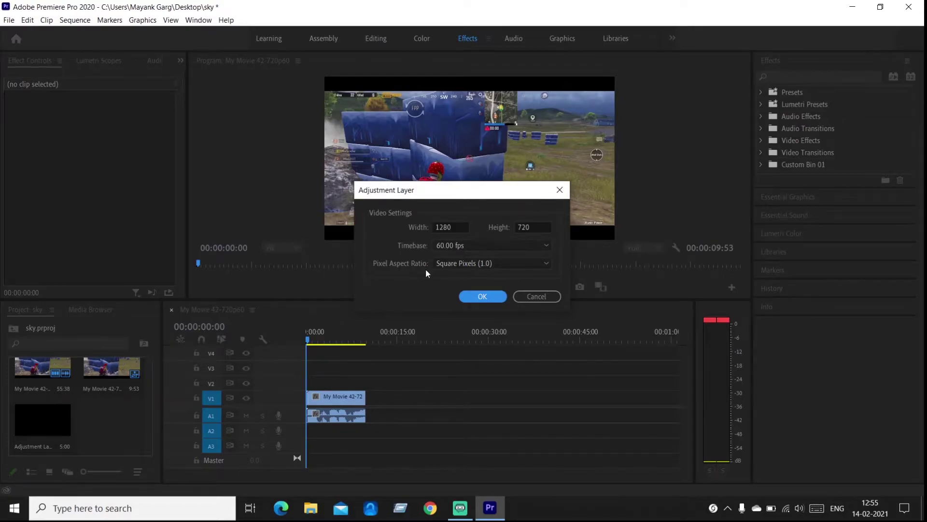
pyautogui.click(492, 247)
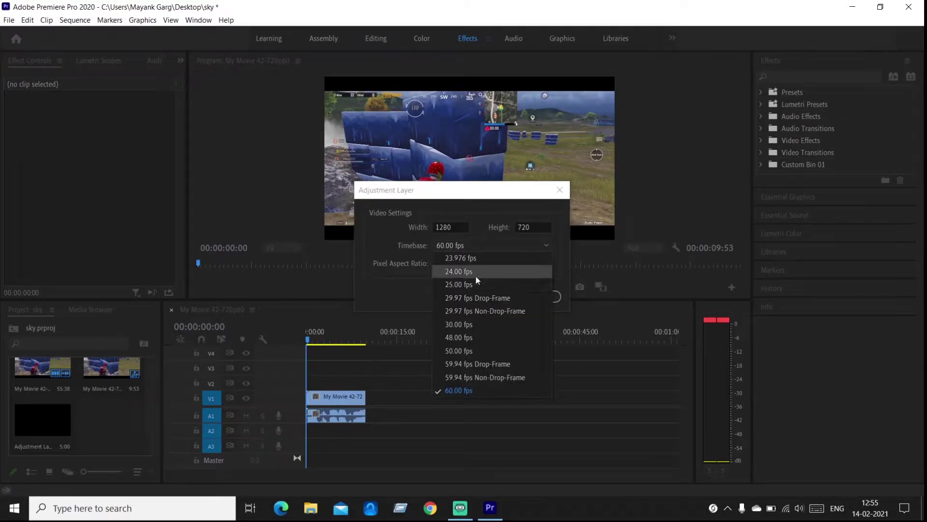
pyautogui.click(488, 258)
pyautogui.click(488, 247)
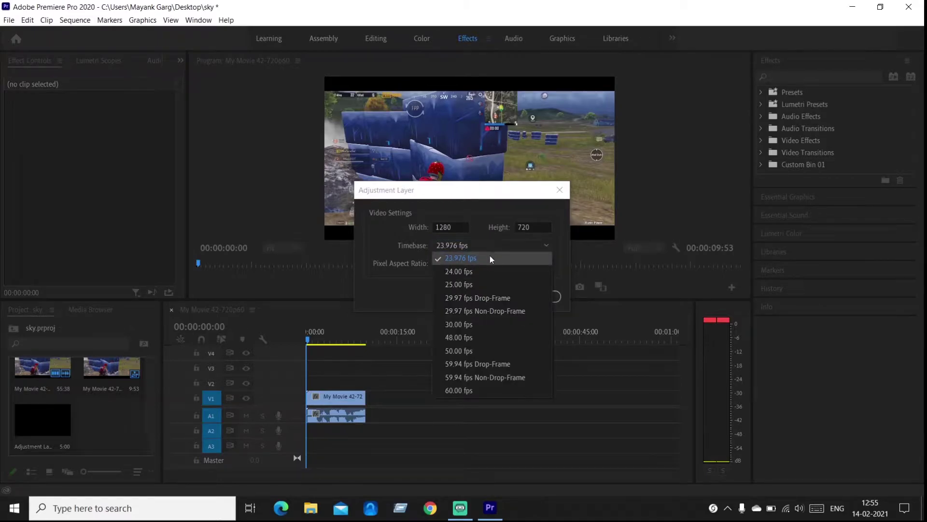
pyautogui.click(520, 390)
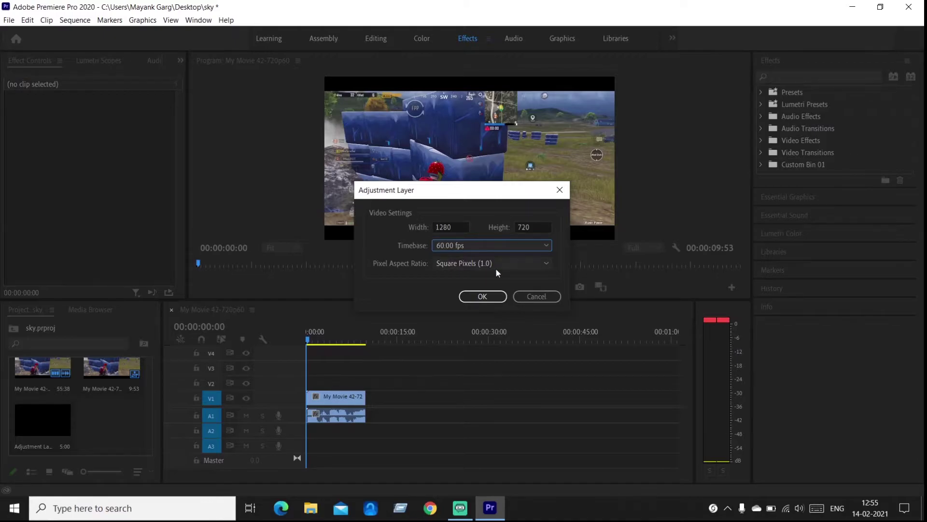
pyautogui.click(483, 296)
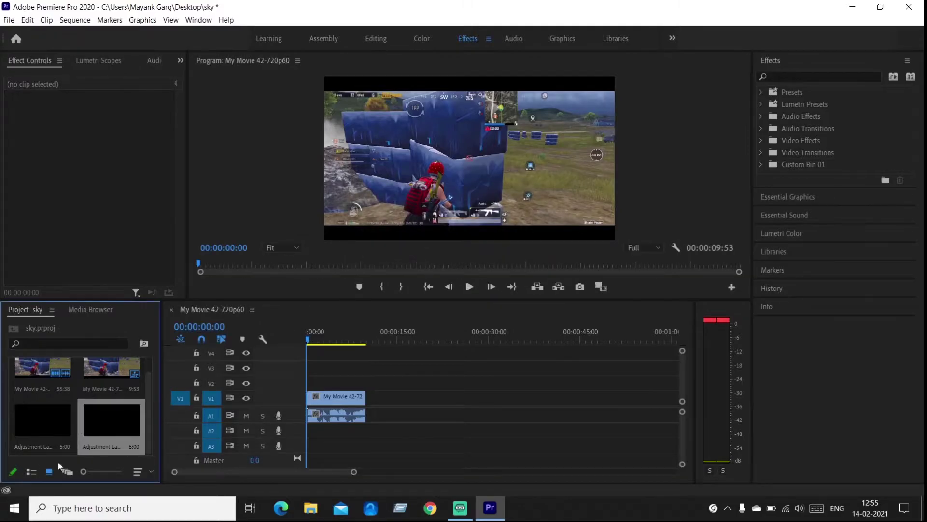
# Place adjustment layers on V2, V3 and V4 and lengthen them to match the gameplay clip
pyautogui.moveTo(108, 423)
pyautogui.mouseDown()
pyautogui.moveTo(304, 381)
pyautogui.moveTo(305, 367)
pyautogui.mouseUp()
pyautogui.moveTo(122, 430); pyautogui.dragTo(309, 381)
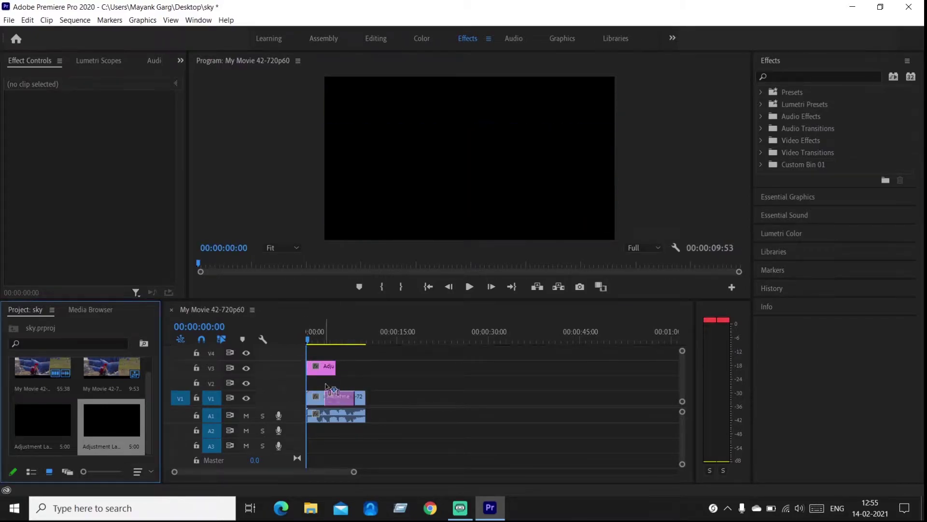
pyautogui.moveTo(128, 450); pyautogui.dragTo(307, 351)
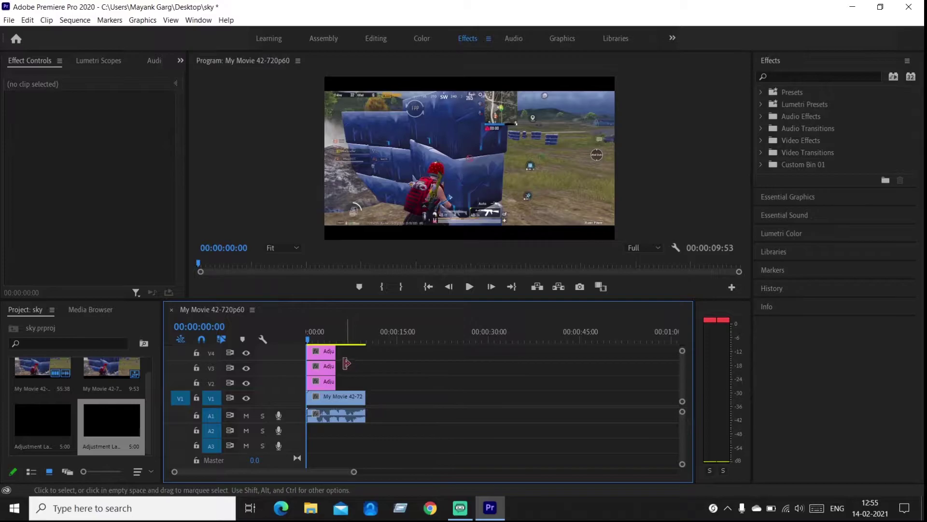
pyautogui.moveTo(337, 366)
pyautogui.mouseDown()
pyautogui.moveTo(365, 371)
pyautogui.moveTo(365, 382)
pyautogui.mouseUp()
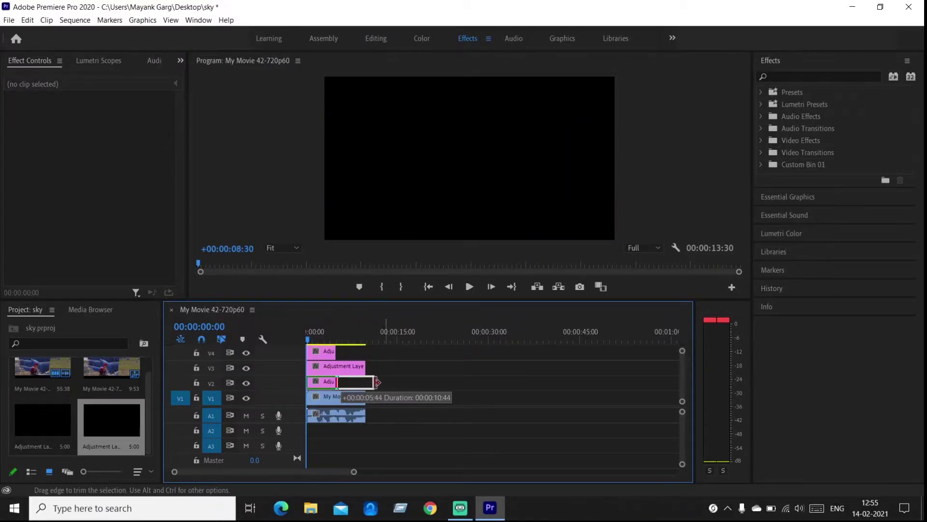
pyautogui.moveTo(337, 351); pyautogui.dragTo(366, 357)
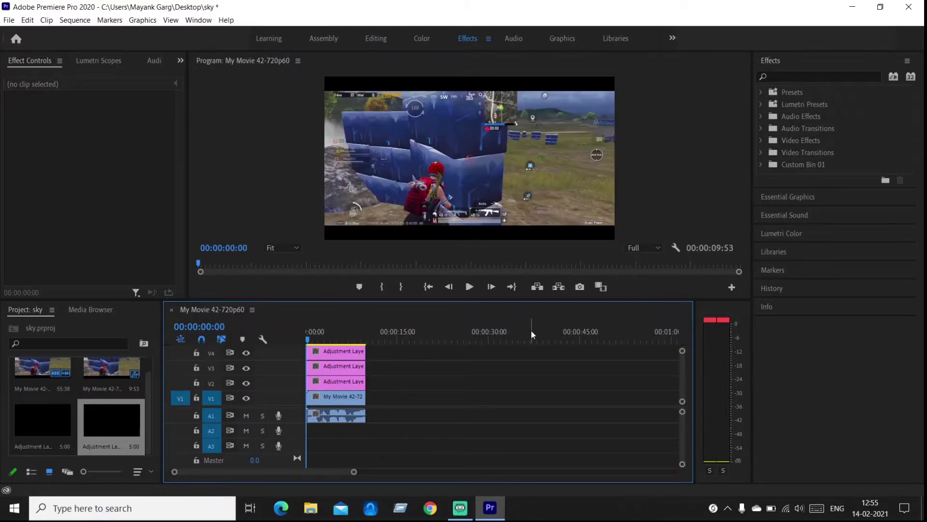
# Search the Effects panel for 'rsmb' and apply RSMB to the V4 adjustment layer
pyautogui.click(842, 75)
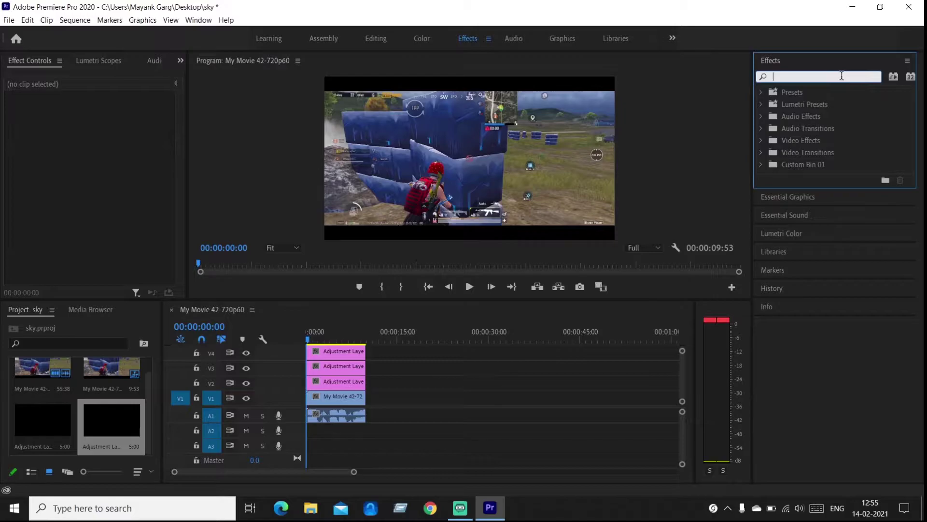
pyautogui.write('r')
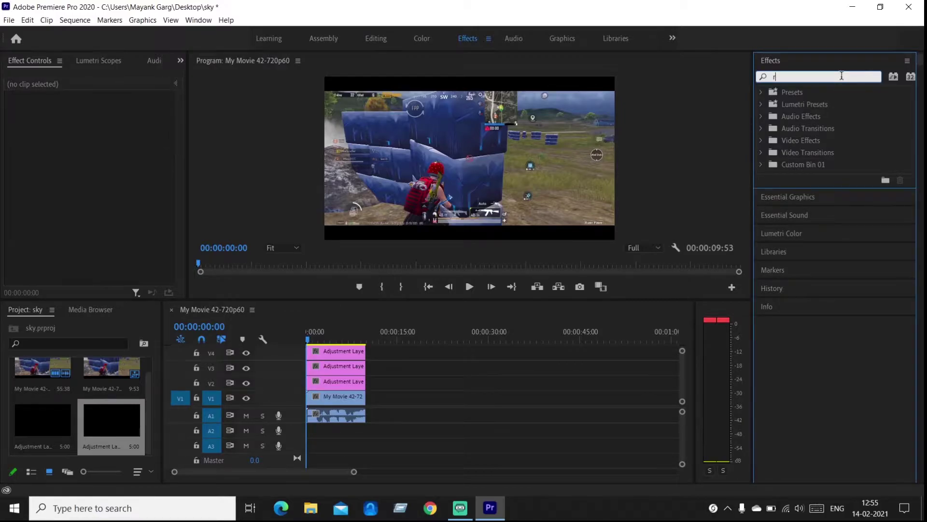
pyautogui.write('smb')
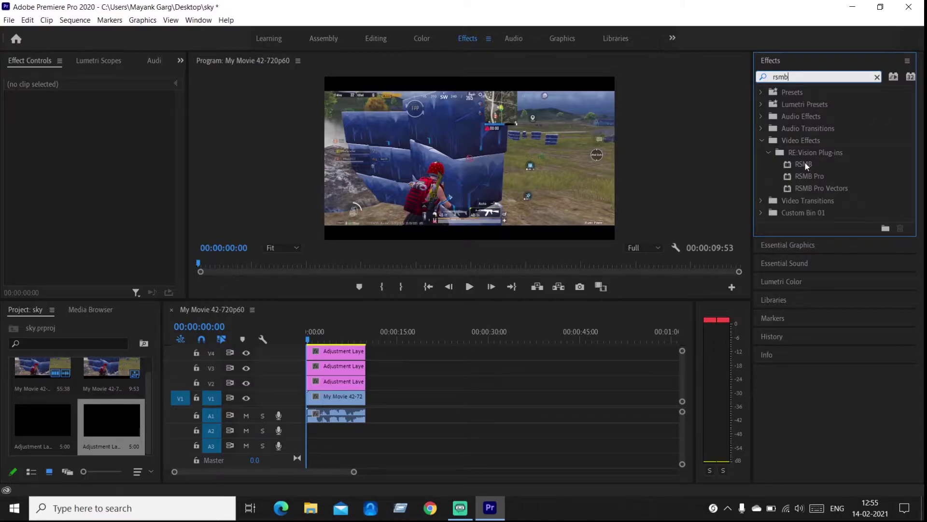
pyautogui.moveTo(805, 165); pyautogui.dragTo(355, 348)
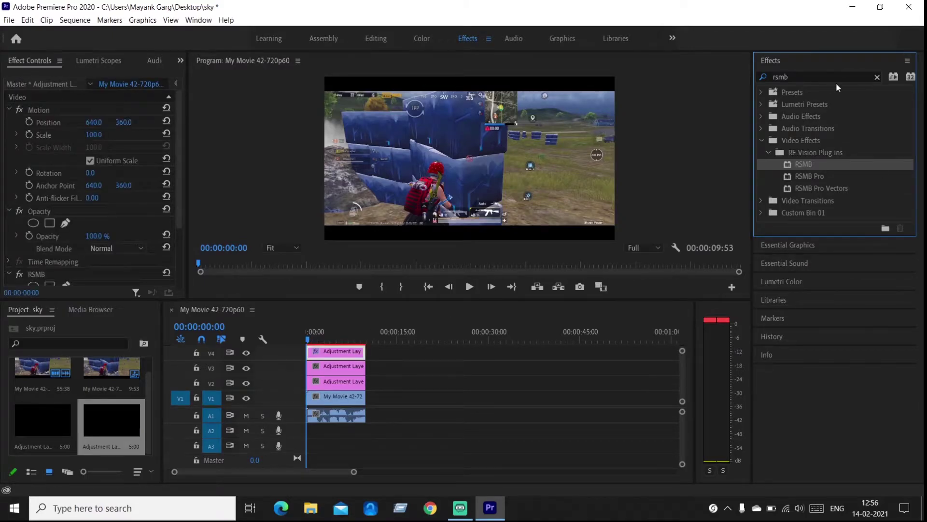
# Apply the Crop effect to the V3 adjustment layer, then clear the effects search box
pyautogui.doubleClick(836, 81)
pyautogui.press('BackSpace')
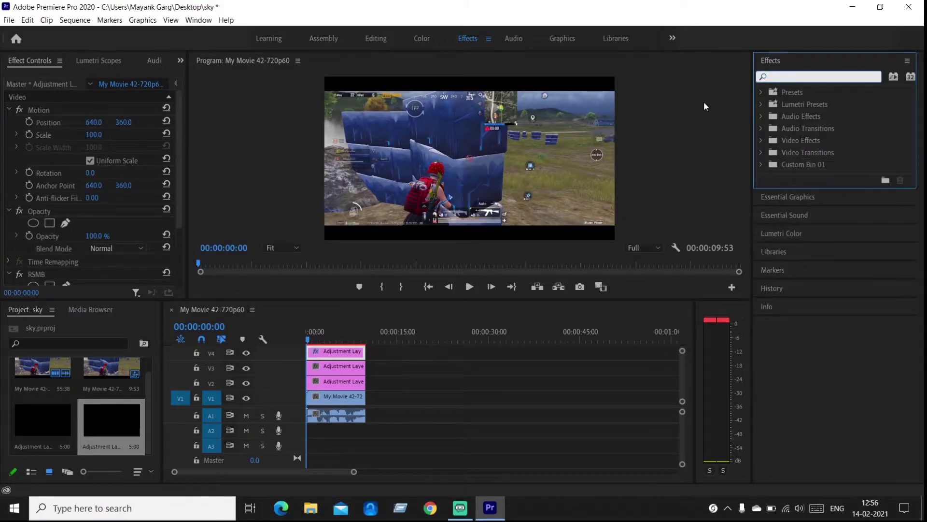
pyautogui.write('d')
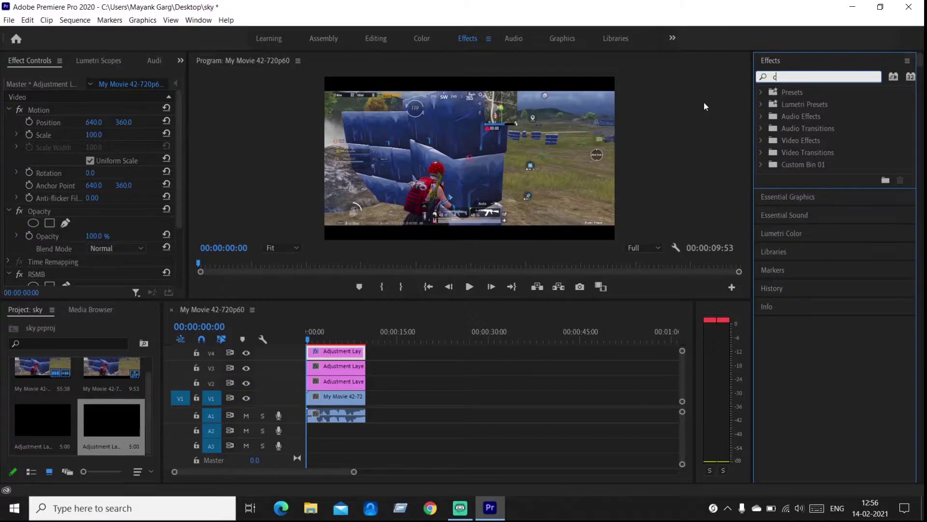
pyautogui.write('rop')
pyautogui.click(834, 164)
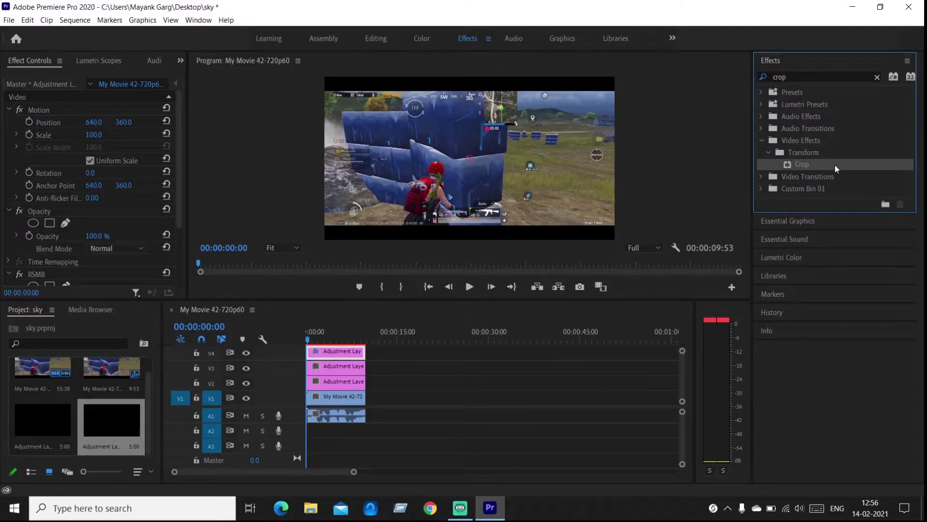
pyautogui.moveTo(835, 164); pyautogui.dragTo(340, 366)
pyautogui.click(865, 74)
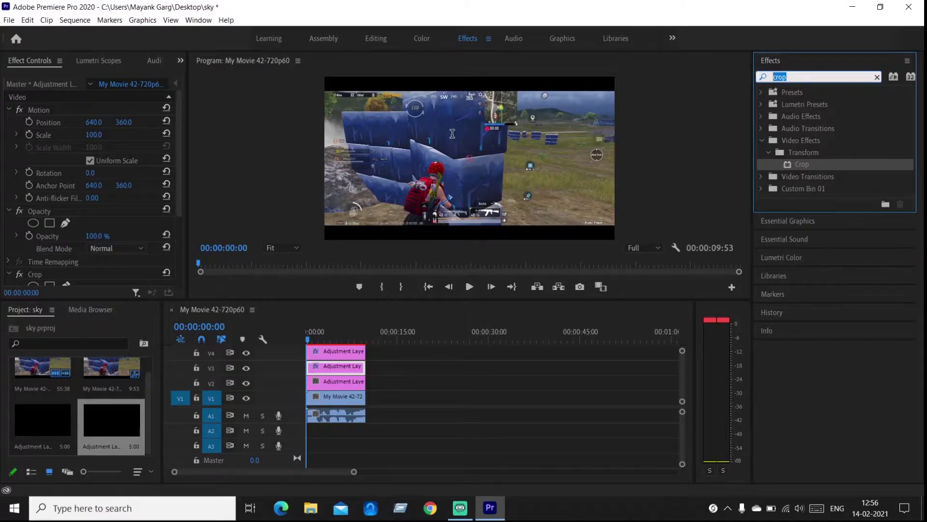
pyautogui.press('BackSpace')
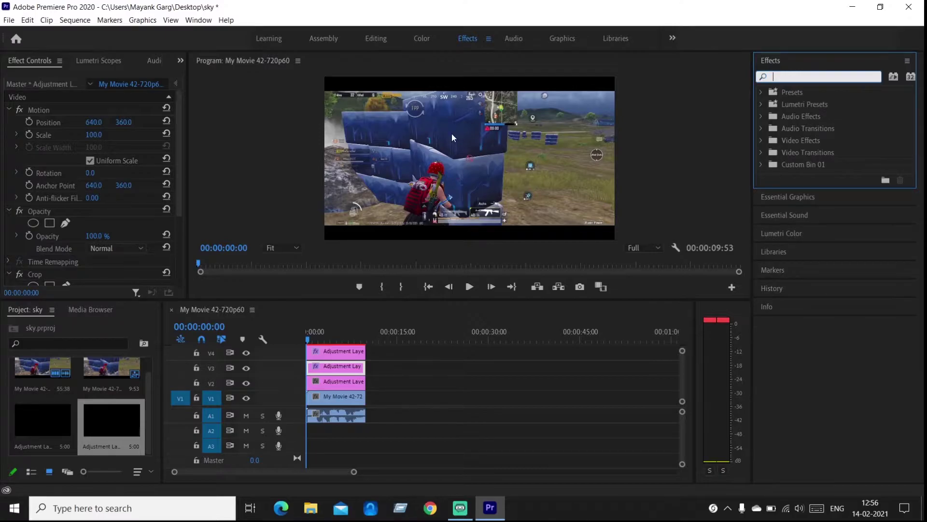
# Search for 'bcc fast' and apply BCC Fast Film Glow to the V2 adjustment layer
pyautogui.write('b')
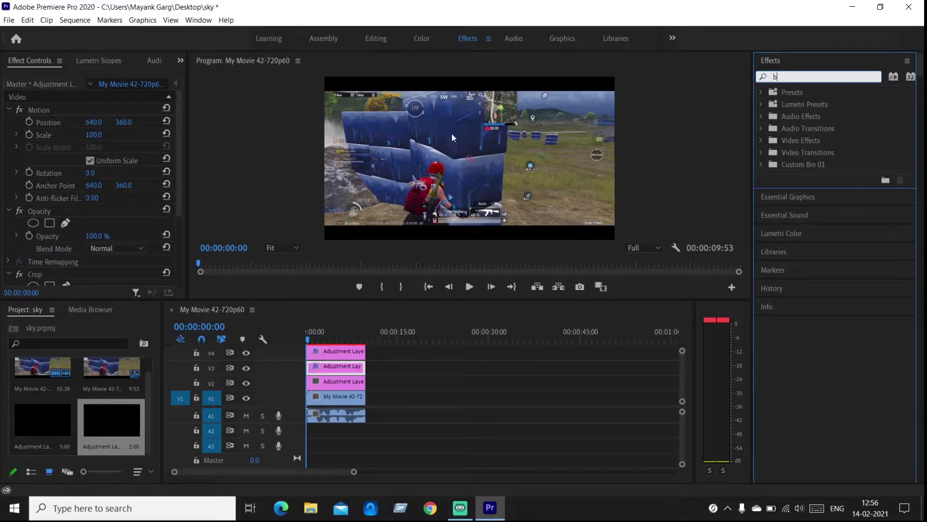
pyautogui.write('cc fast')
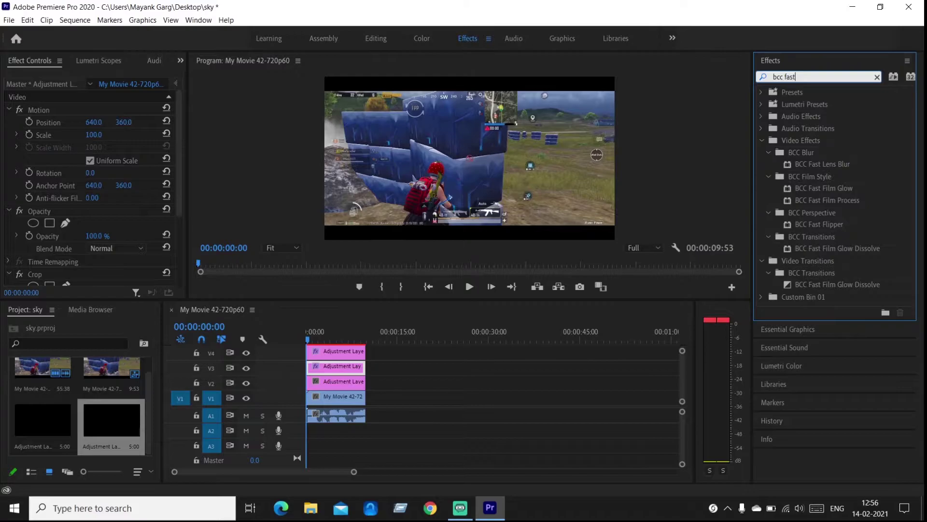
pyautogui.moveTo(823, 188); pyautogui.dragTo(96, 187)
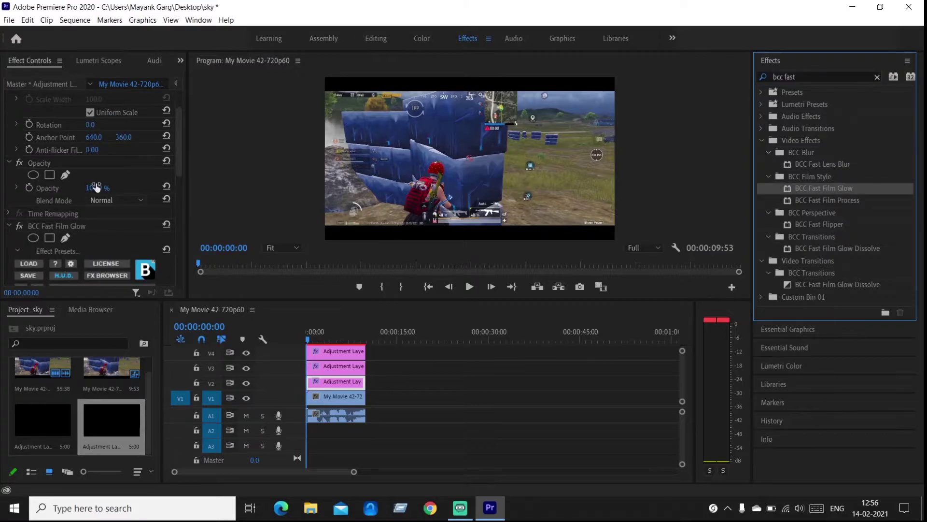
pyautogui.scroll(-5, 95, 187)
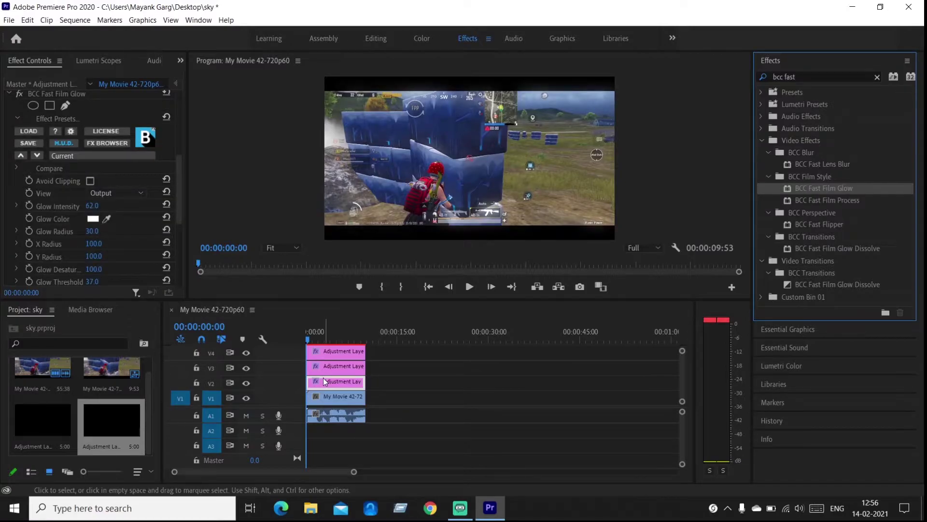
# Set BCC Fast Film Glow to Glow Intensity 62, Glow Radius 60 and Glow Threshold 37
pyautogui.click(323, 381)
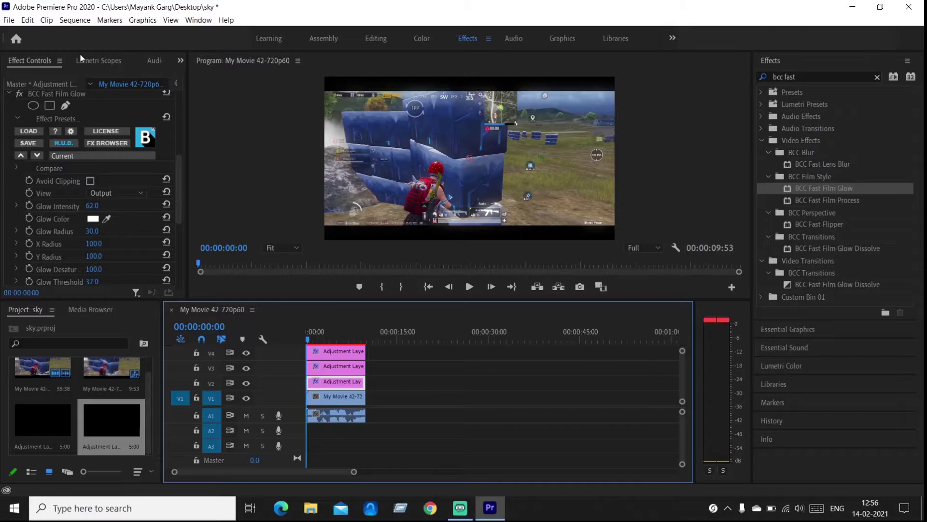
pyautogui.scroll(-2, 109, 232)
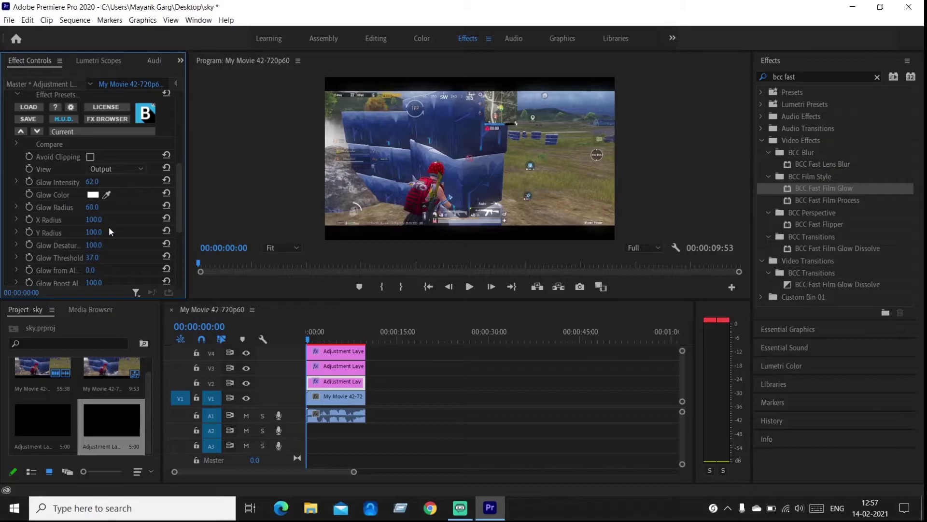
pyautogui.click(343, 366)
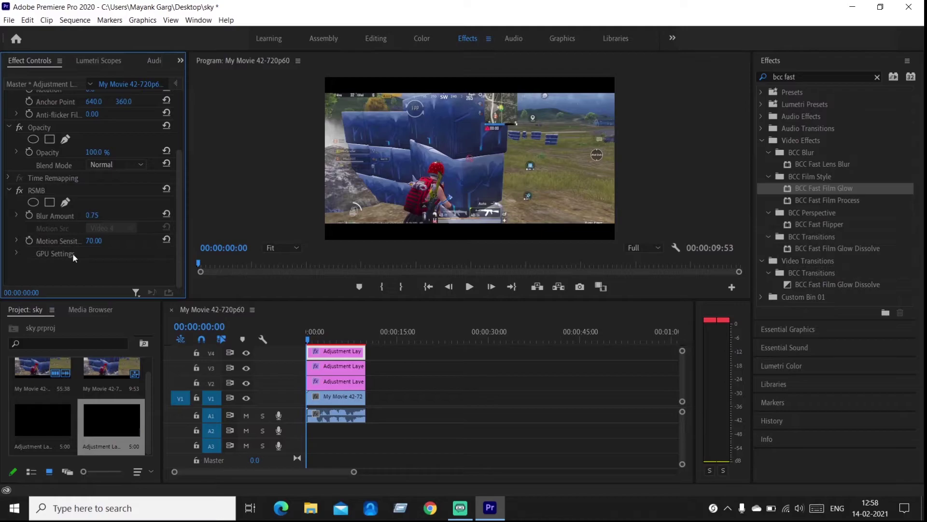
# Select the V2 adjustment layer and review its glow settings in Effect Controls
pyautogui.click(343, 381)
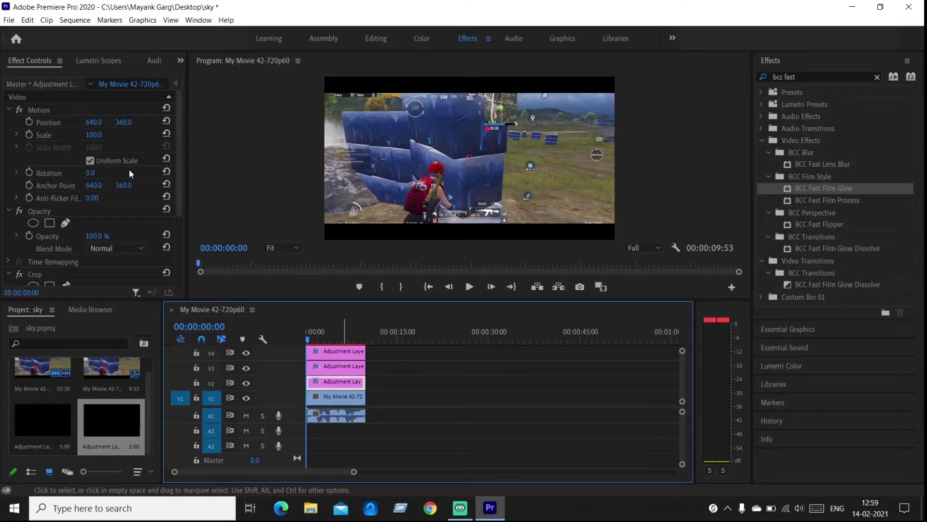
pyautogui.scroll(-5, 129, 169)
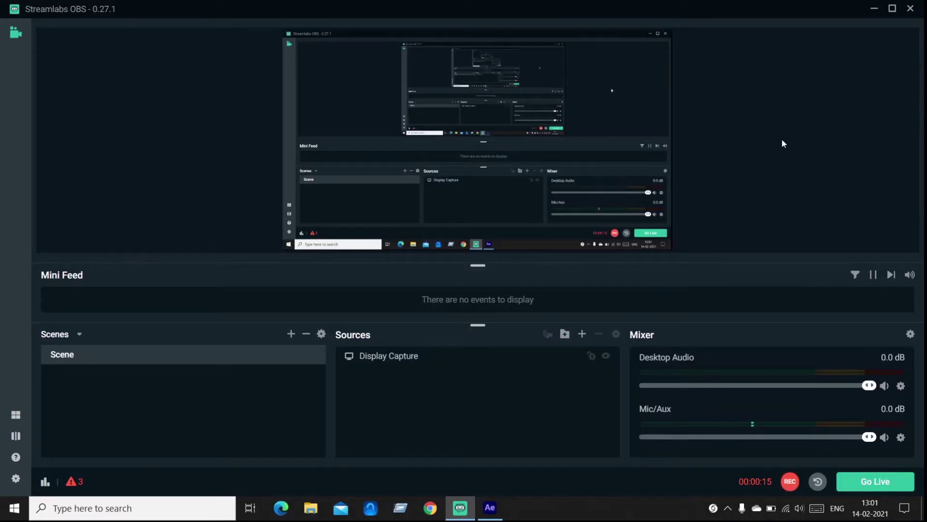
# Minimize Streamlabs OBS to reveal After Effects
pyautogui.click(873, 9)
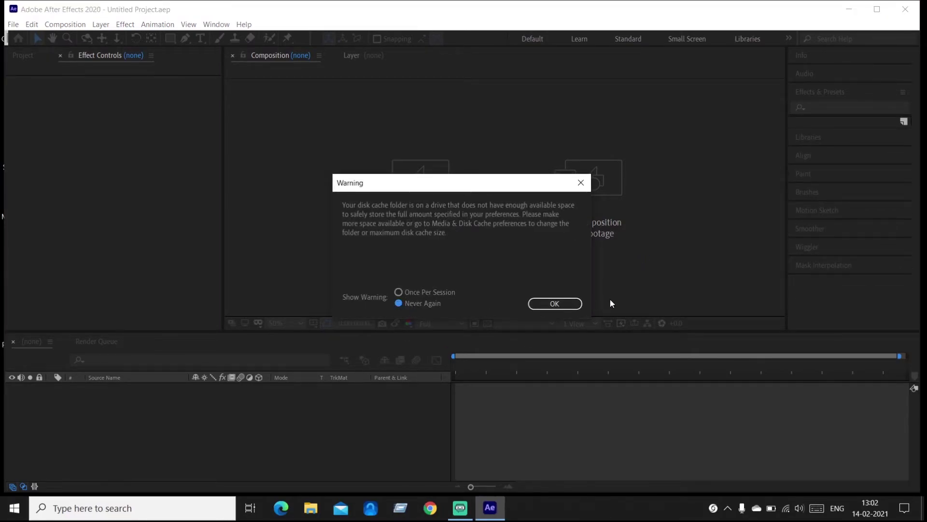
# Dismiss the disk cache warning, maximize After Effects and start a new empty project
pyautogui.click(560, 303)
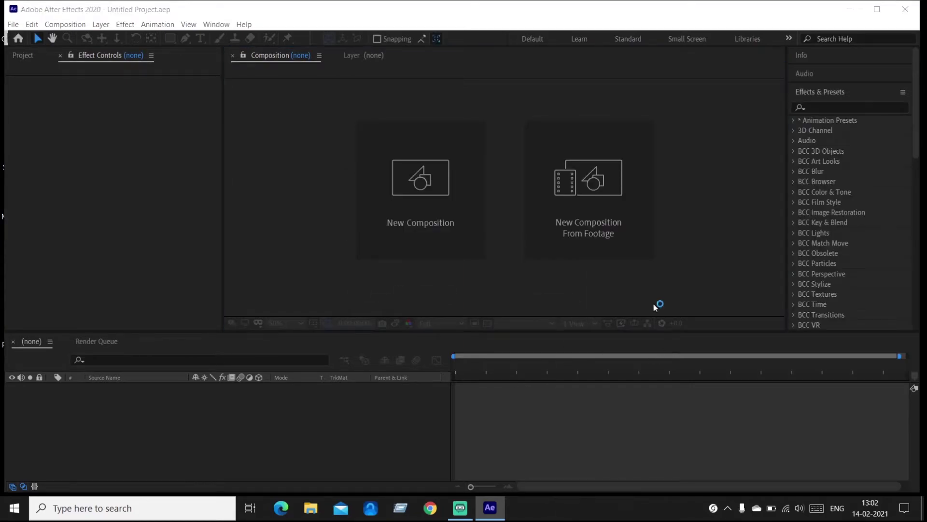
pyautogui.doubleClick(788, 9)
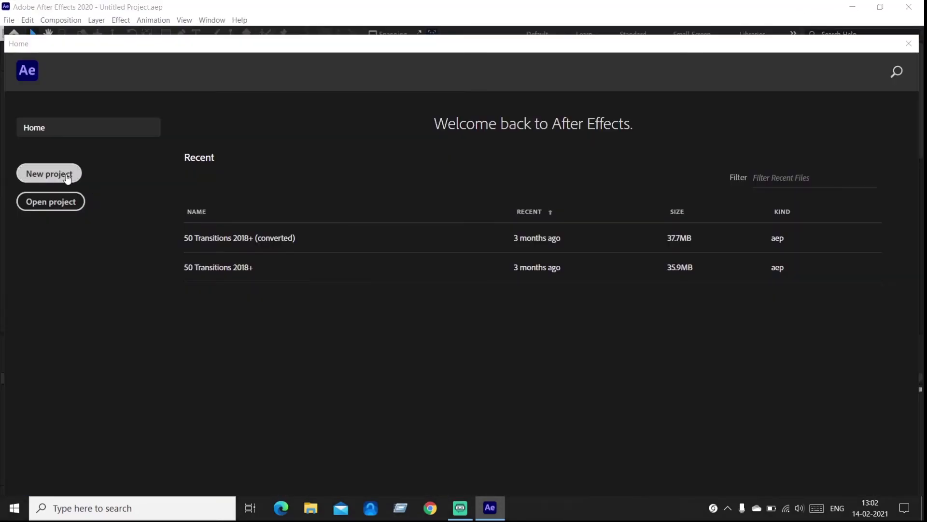
pyautogui.click(67, 178)
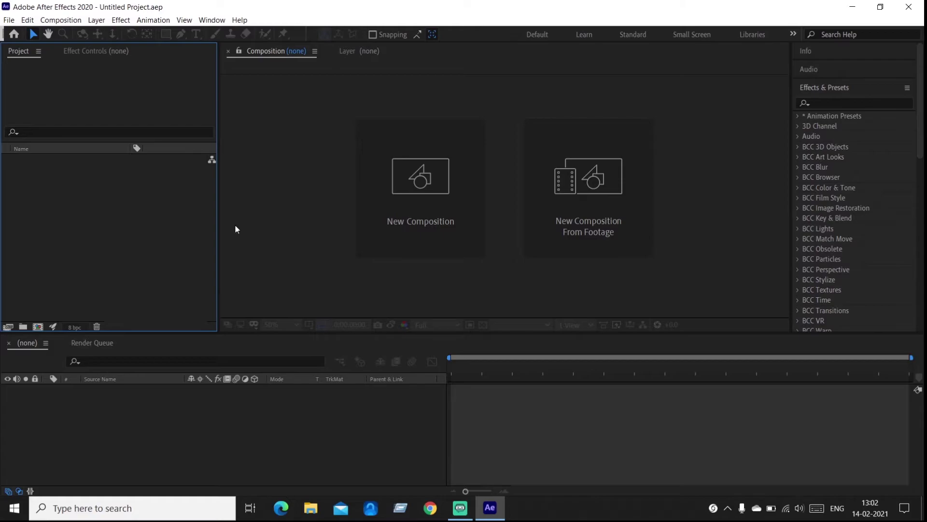
# Import the gameplay video file from its folder into the empty project
pyautogui.doubleClick(71, 218)
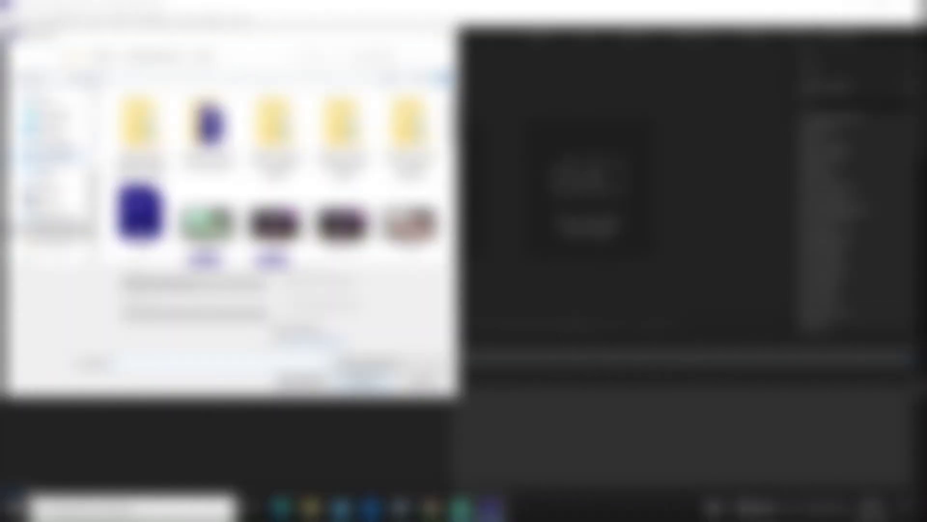
pyautogui.click(53, 154)
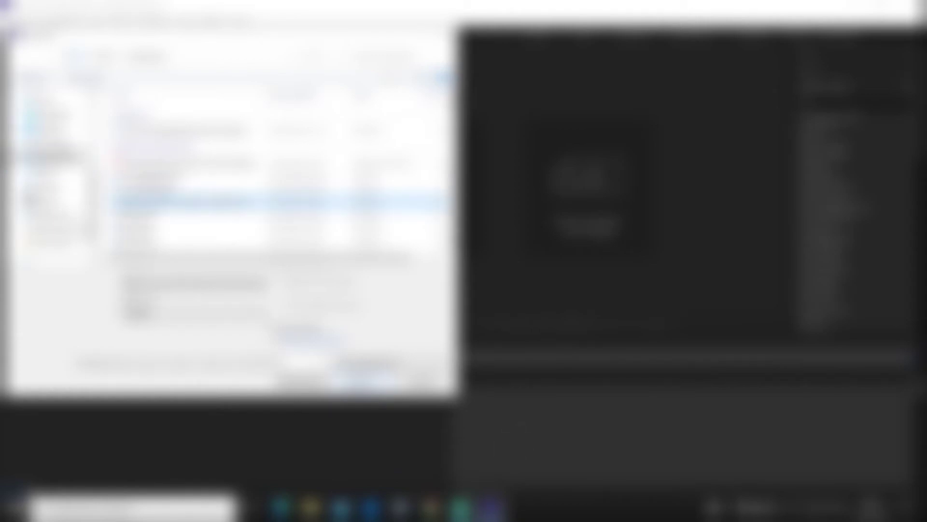
pyautogui.click(369, 380)
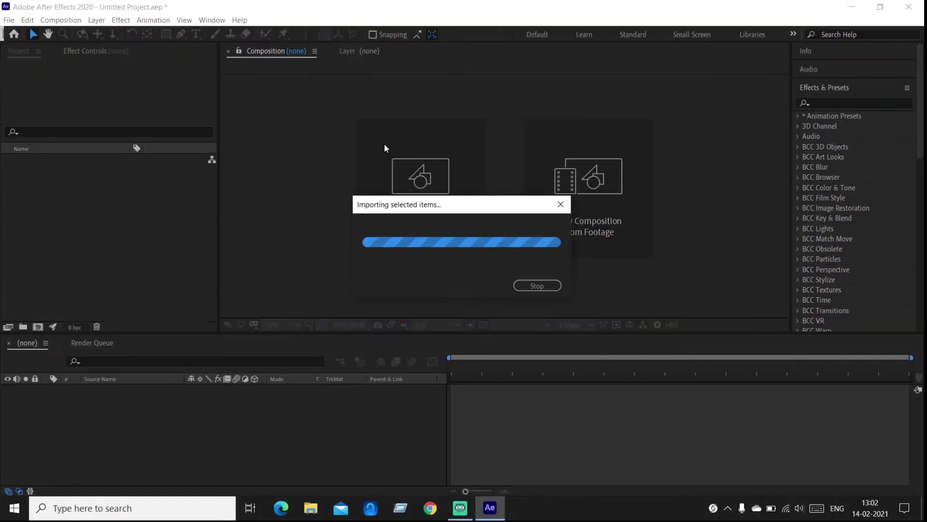
# Create a 1280x720, 30 fps composition from the gameplay clip and park the playhead at 0:00:29:15
pyautogui.moveTo(72, 160)
pyautogui.mouseDown()
pyautogui.moveTo(137, 242)
pyautogui.moveTo(227, 414)
pyautogui.mouseUp()
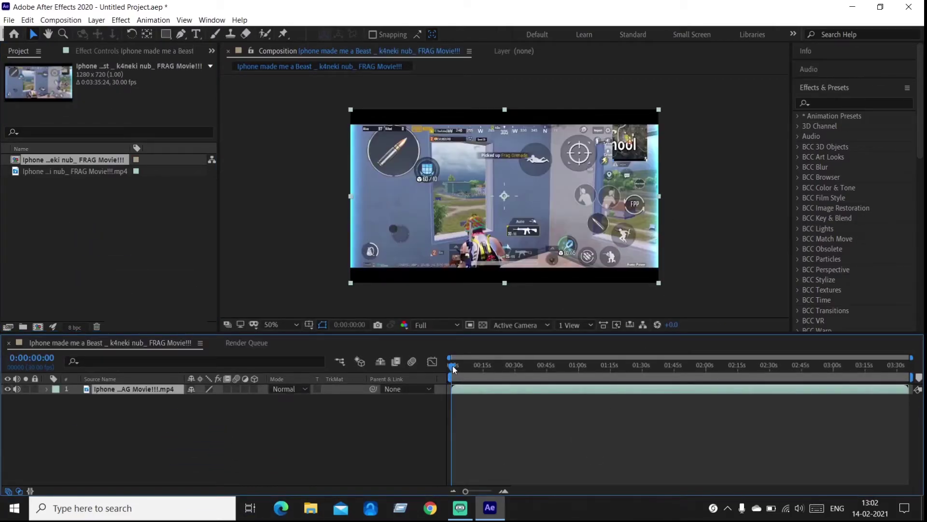
pyautogui.click(489, 367)
pyautogui.moveTo(499, 366)
pyautogui.mouseDown()
pyautogui.moveTo(783, 382)
pyautogui.moveTo(529, 375)
pyautogui.mouseUp()
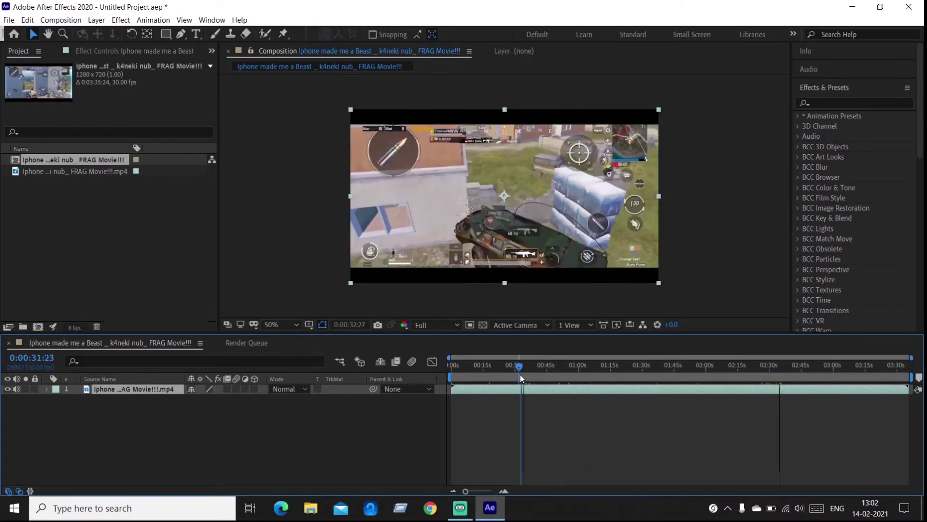
pyautogui.moveTo(528, 374); pyautogui.dragTo(514, 376)
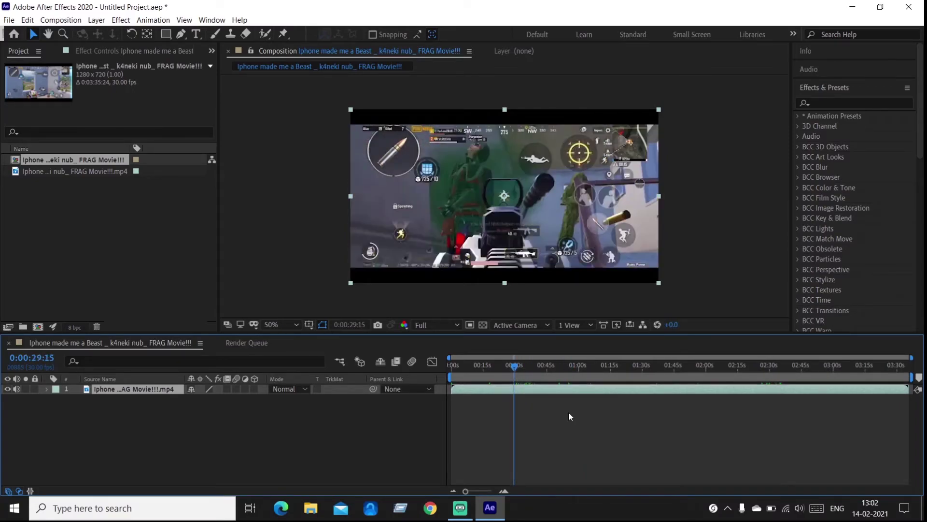
pyautogui.hotkey('ctrl', 'k')
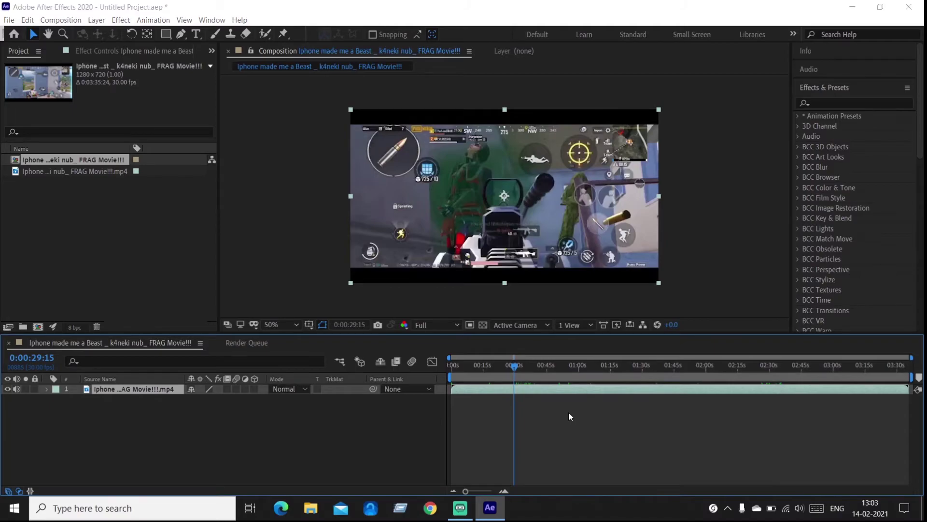
pyautogui.click(592, 393)
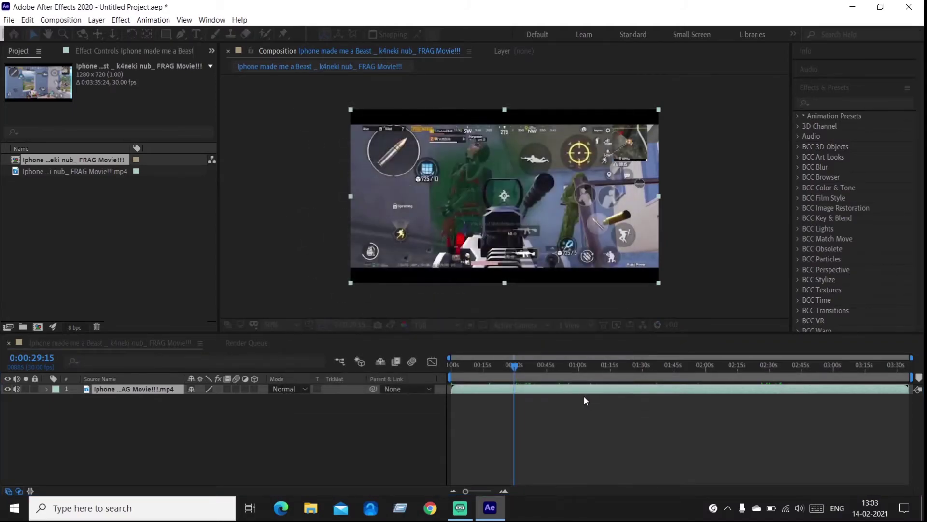
# Split the gameplay layer at 0:00:29:15 with Ctrl+Shift+D and delete the later part
pyautogui.click(586, 395)
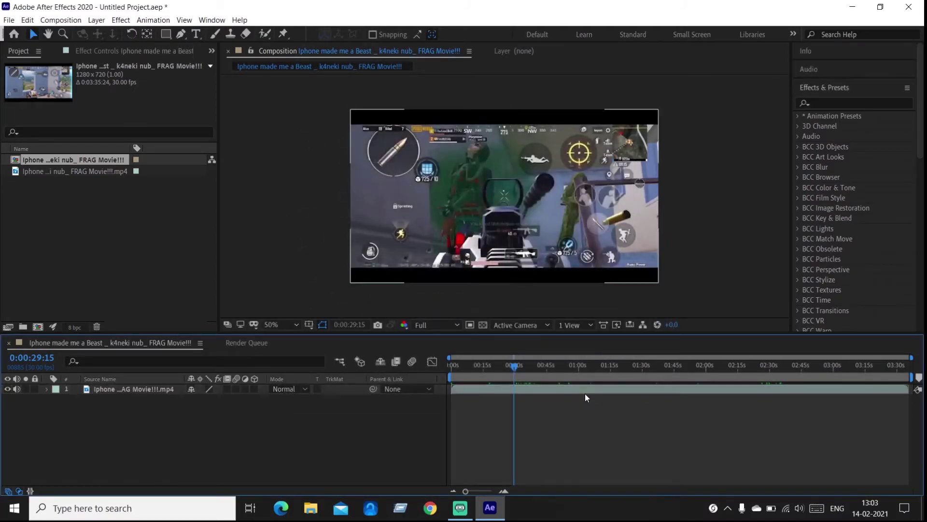
pyautogui.rightClick(584, 394)
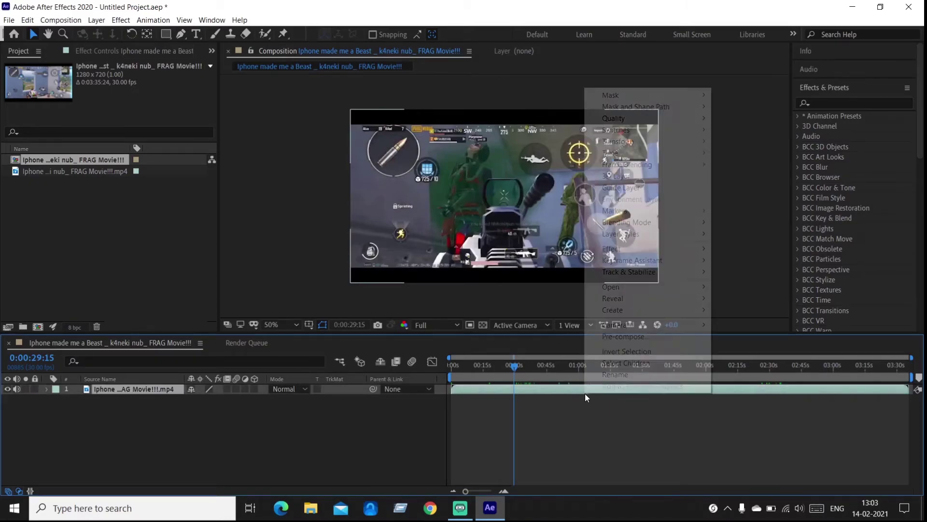
pyautogui.rightClick(574, 392)
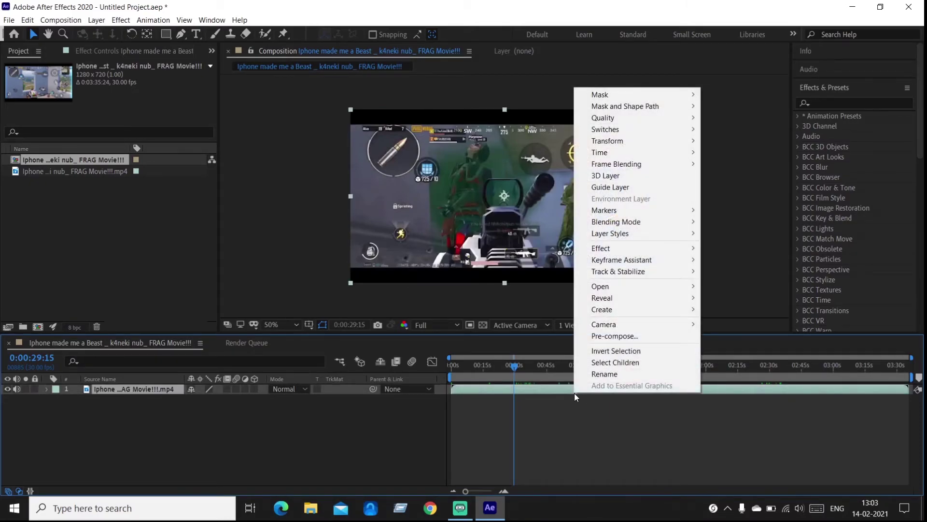
pyautogui.click(552, 384)
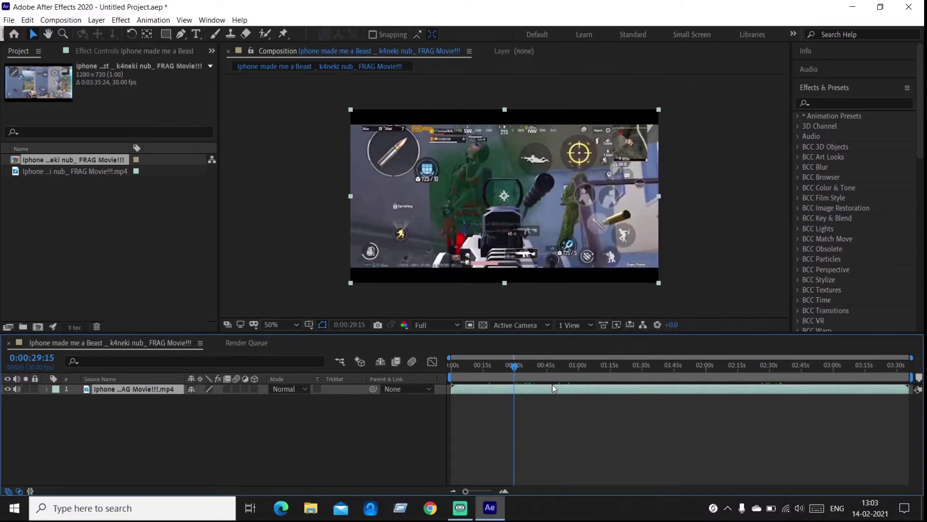
pyautogui.rightClick(552, 385)
pyautogui.click(552, 384)
pyautogui.hotkey('ctrl', 'shift', 'd')
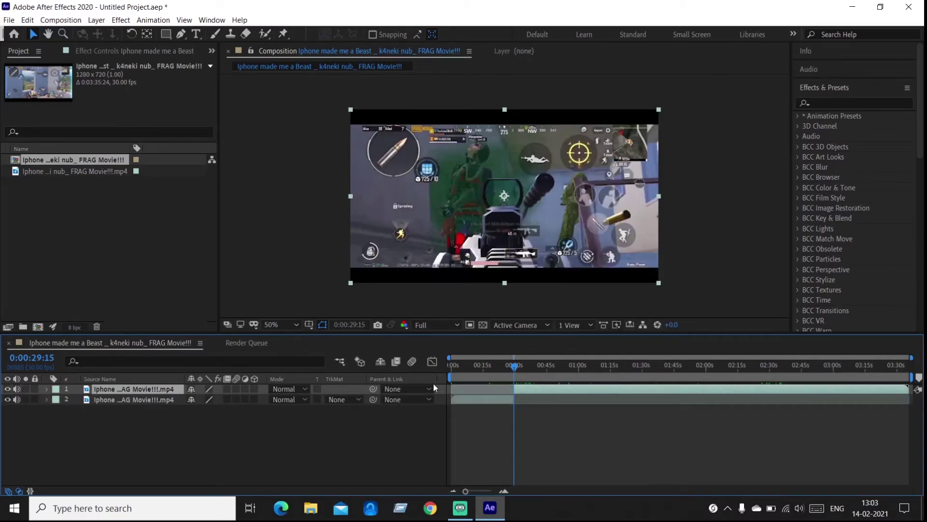
pyautogui.press('Delete')
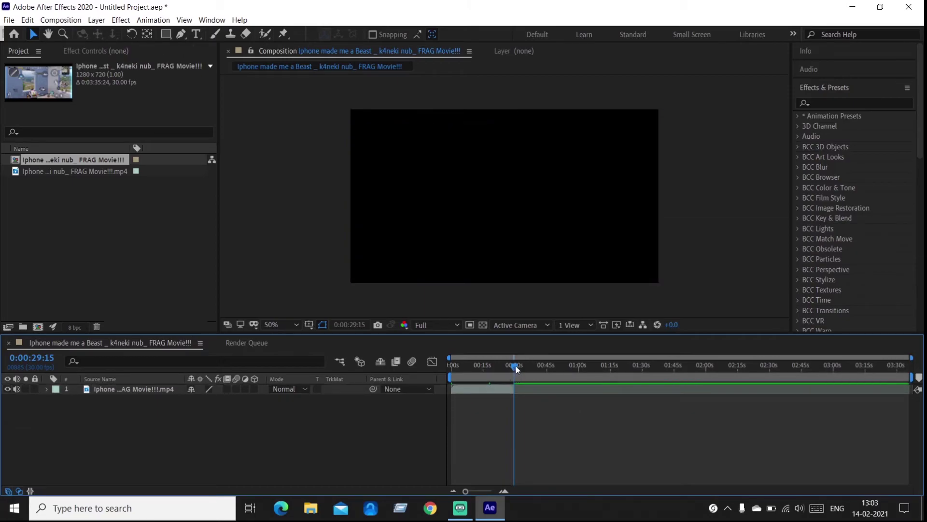
pyautogui.moveTo(517, 369); pyautogui.dragTo(472, 367)
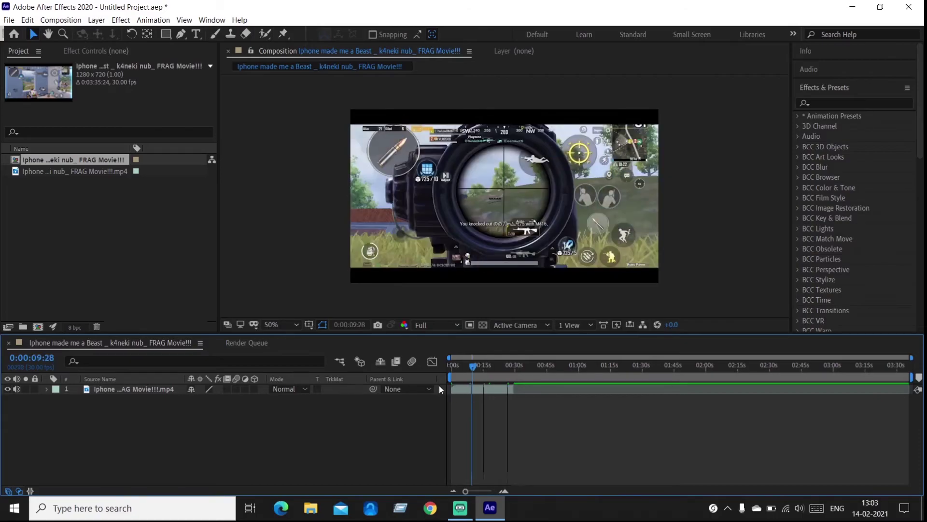
# Return the playhead to the start and apply RSMB motion blur to the gameplay layer
pyautogui.press('Home')
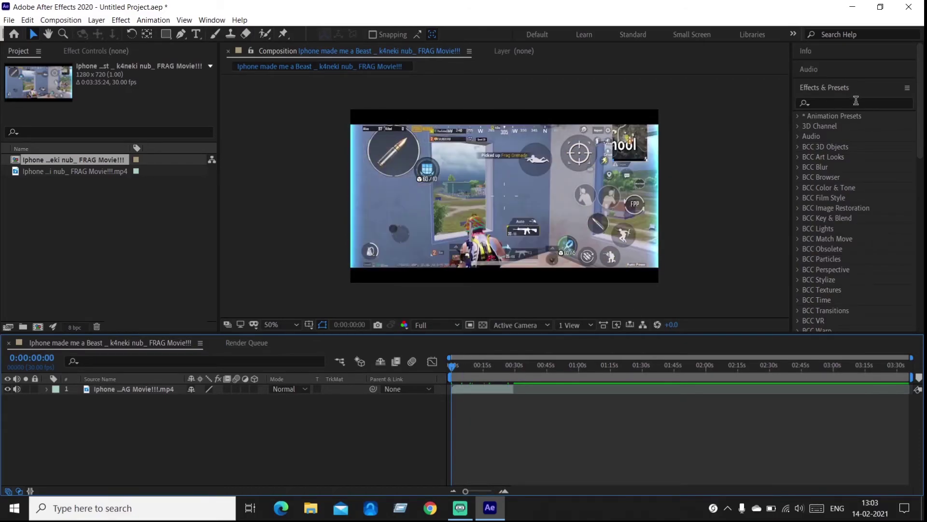
pyautogui.click(858, 103)
pyautogui.write('rsmb')
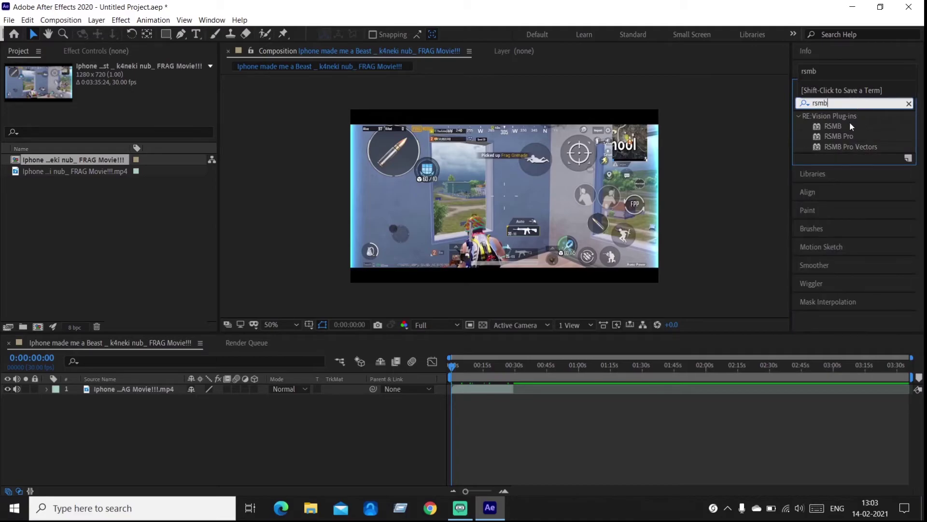
pyautogui.moveTo(844, 125); pyautogui.dragTo(486, 390)
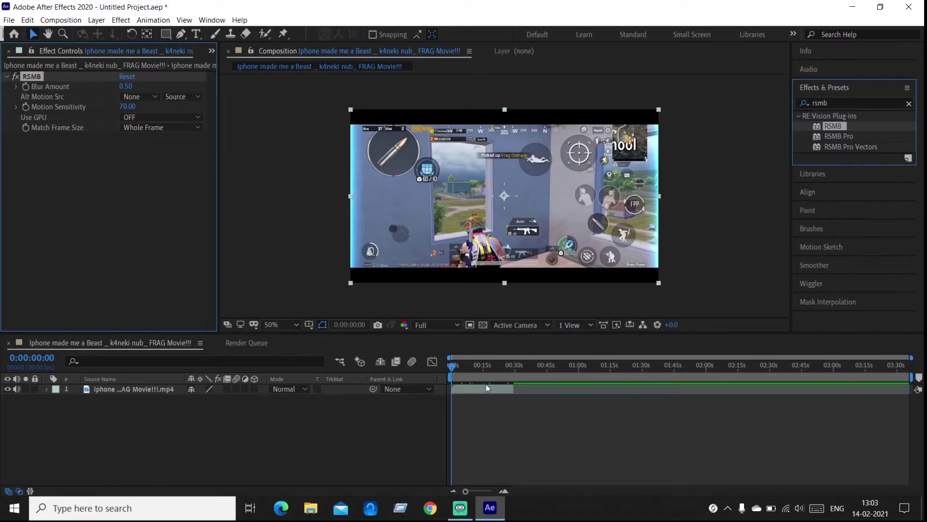
# Search Effects & Presets for 'bcc fast' to list BCC Fast Film Glow
pyautogui.click(908, 103)
pyautogui.click(875, 104)
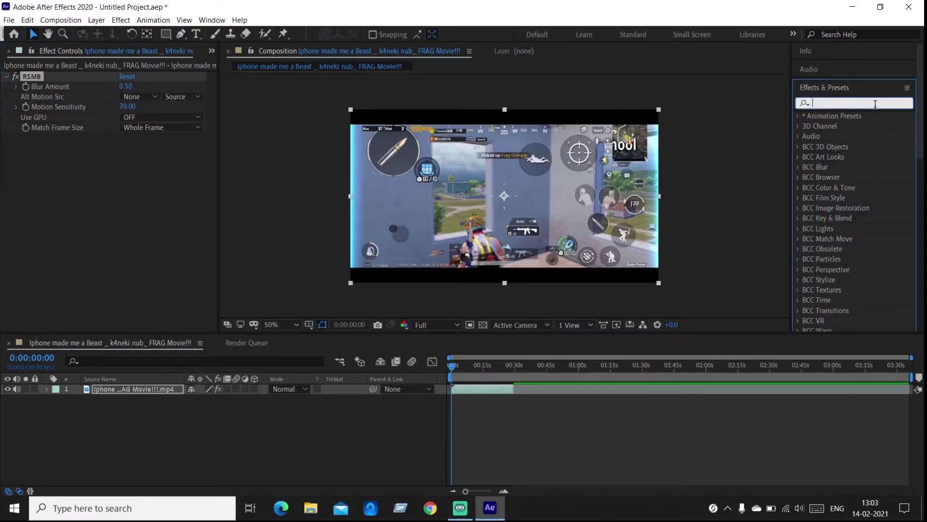
pyautogui.write('sk')
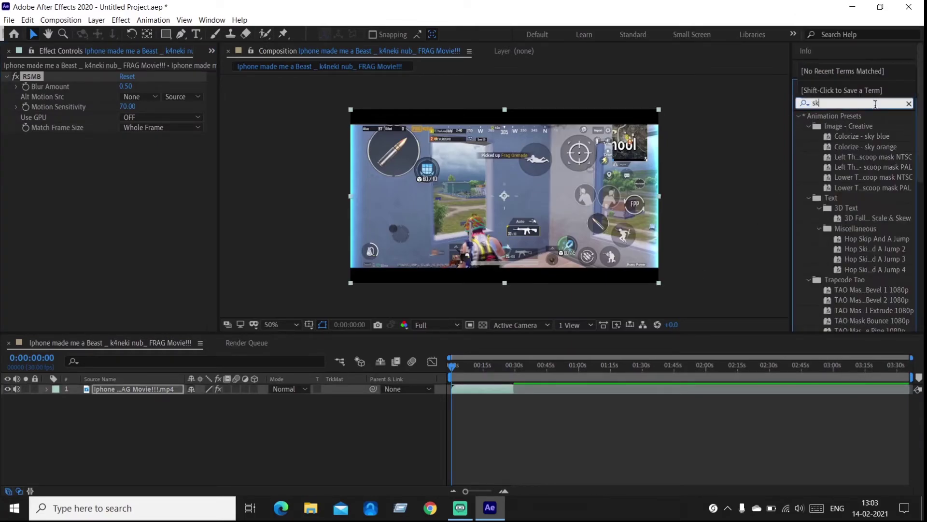
pyautogui.write('yg')
pyautogui.press('BackSpace')
pyautogui.press('BackSpace')
pyautogui.press('BackSpace')
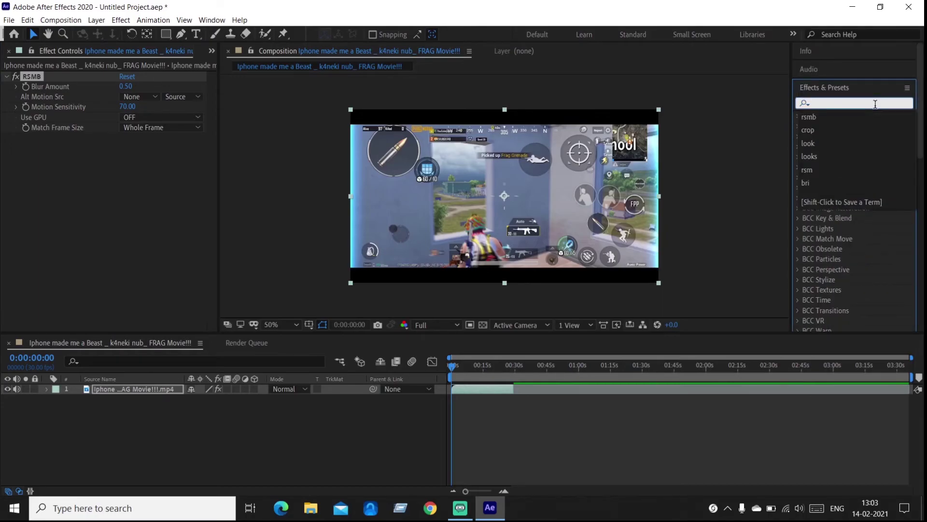
pyautogui.click(875, 104)
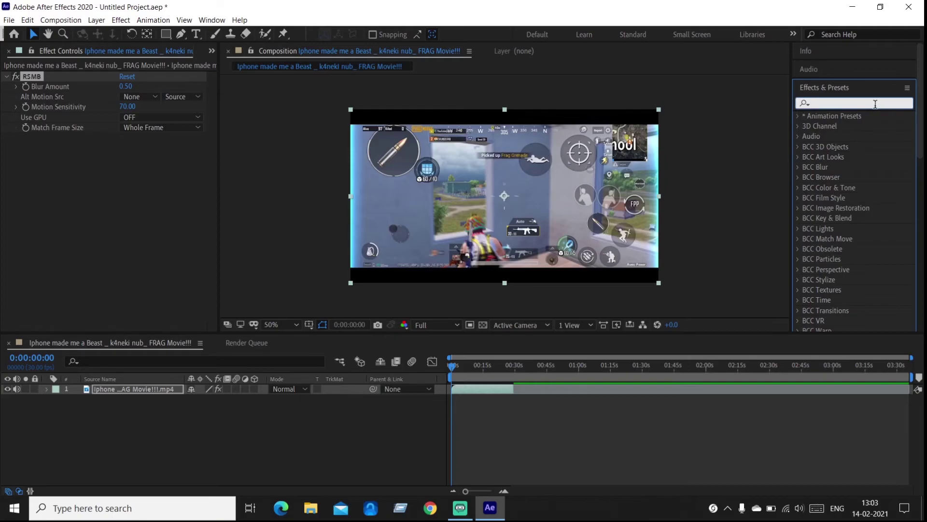
pyautogui.write('bcc')
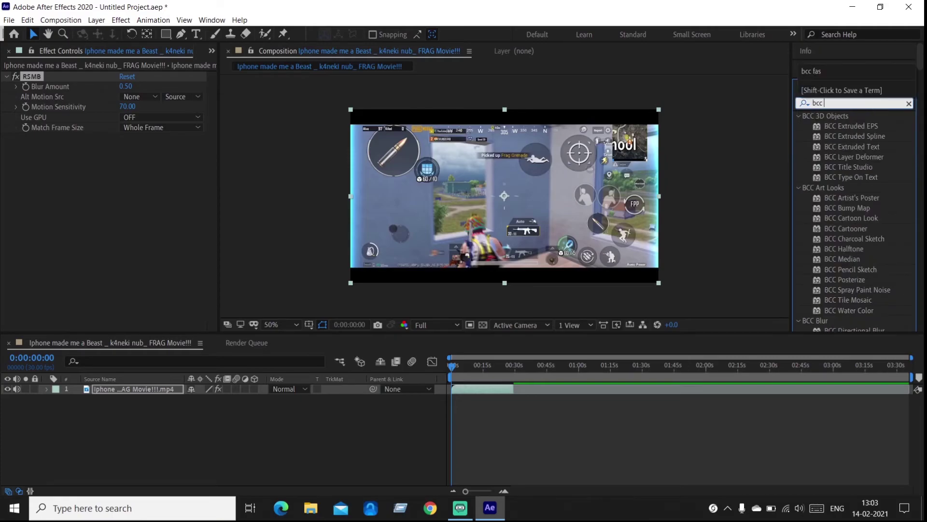
pyautogui.write(' fast')
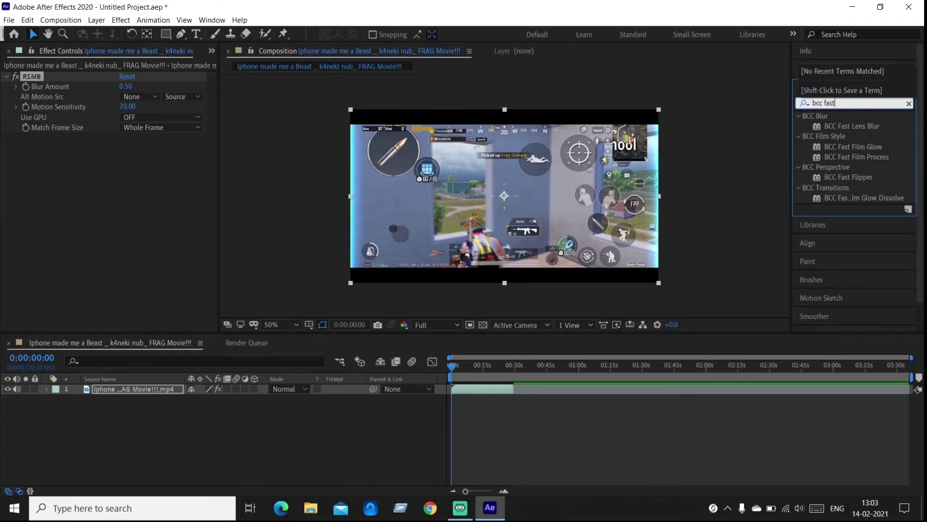
# Apply BCC Fast Film Glow to the gameplay layer with Glow Radius 60 and Glow Threshold 40
pyautogui.moveTo(867, 145)
pyautogui.mouseDown()
pyautogui.moveTo(485, 380)
pyautogui.moveTo(499, 389)
pyautogui.mouseUp()
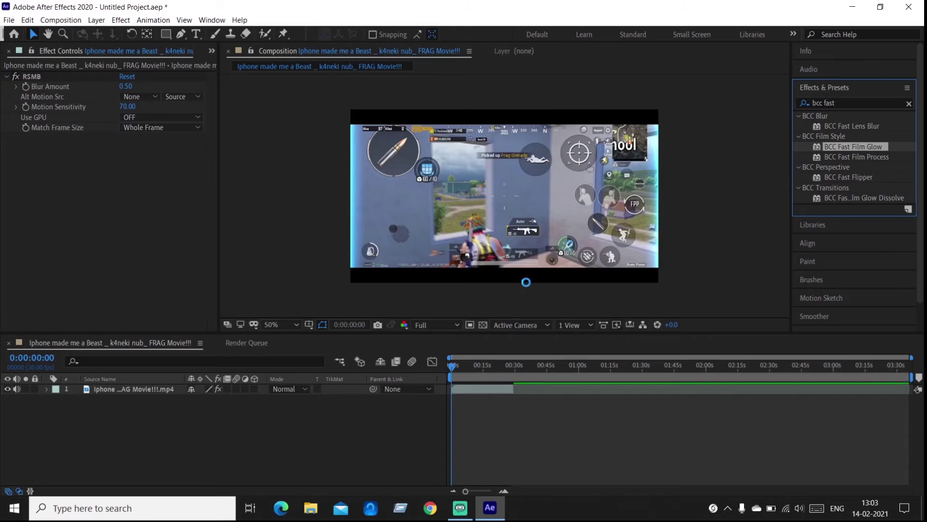
pyautogui.click(625, 171)
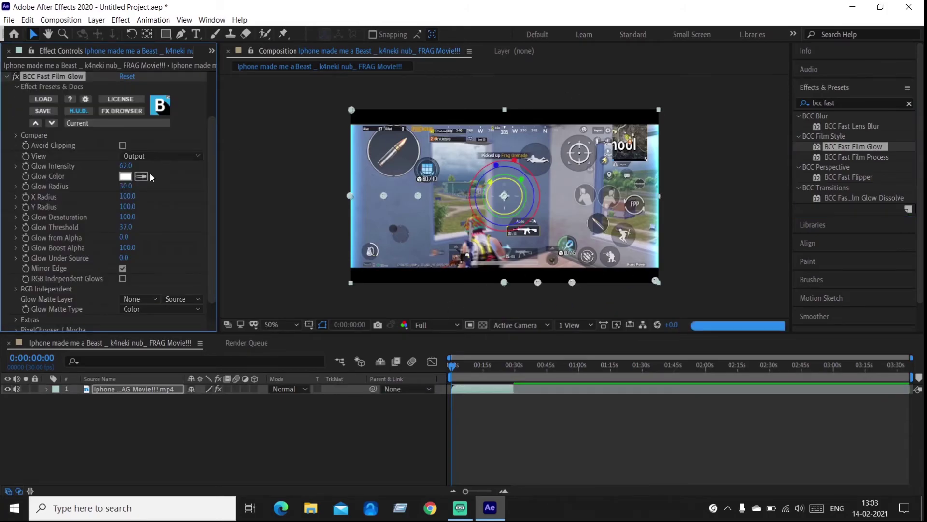
pyautogui.click(126, 186)
pyautogui.write('60')
pyautogui.press('Return')
pyautogui.click(125, 227)
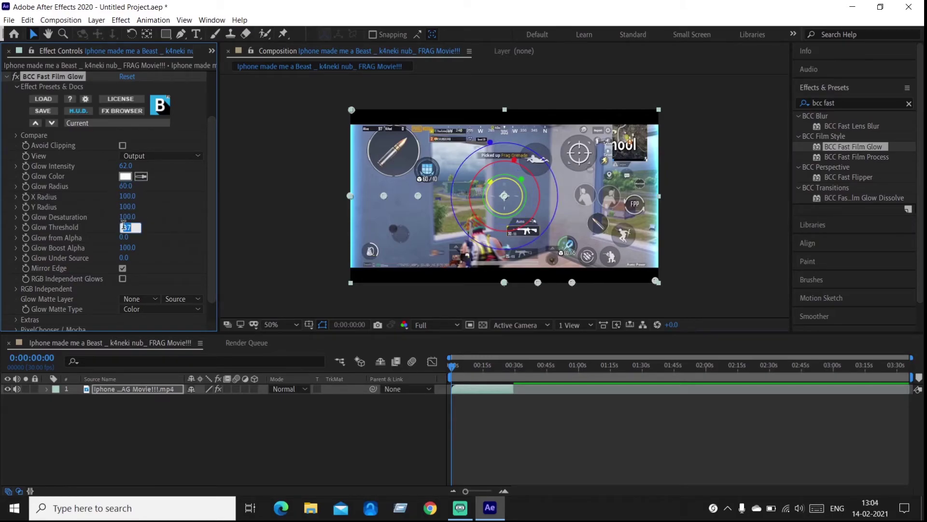
pyautogui.write('40')
pyautogui.press('Return')
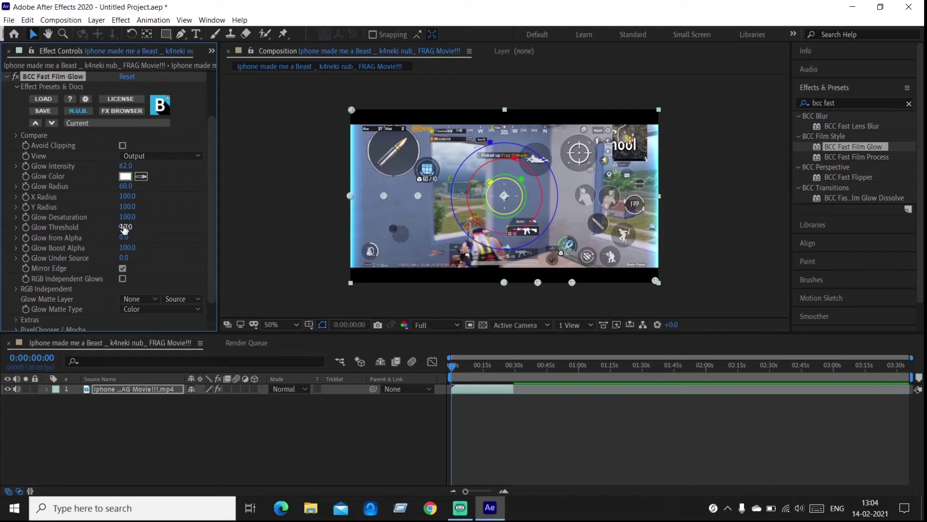
pyautogui.scroll(1, 164, 199)
pyautogui.scroll(3, 207, 245)
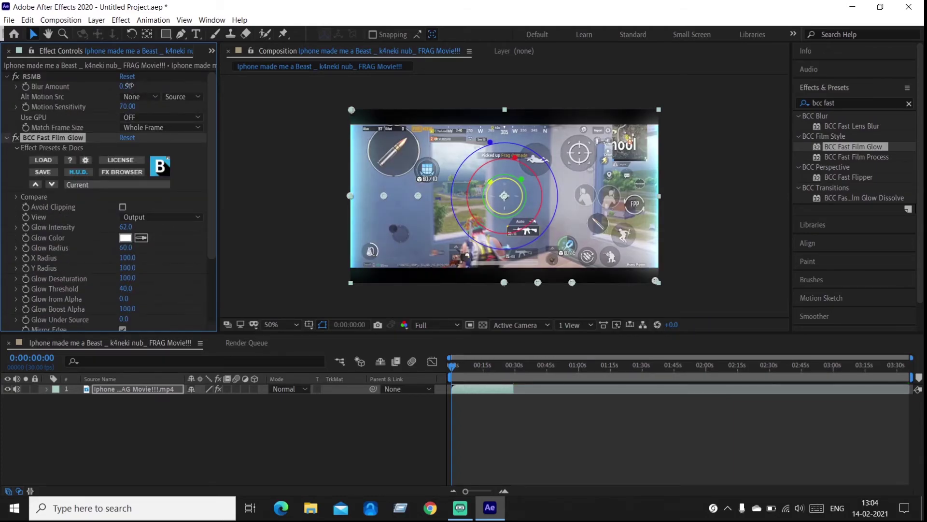
# Change RSMB to Blur Amount 0.65 and Motion Sensitivity 80
pyautogui.click(127, 87)
pyautogui.write('0')
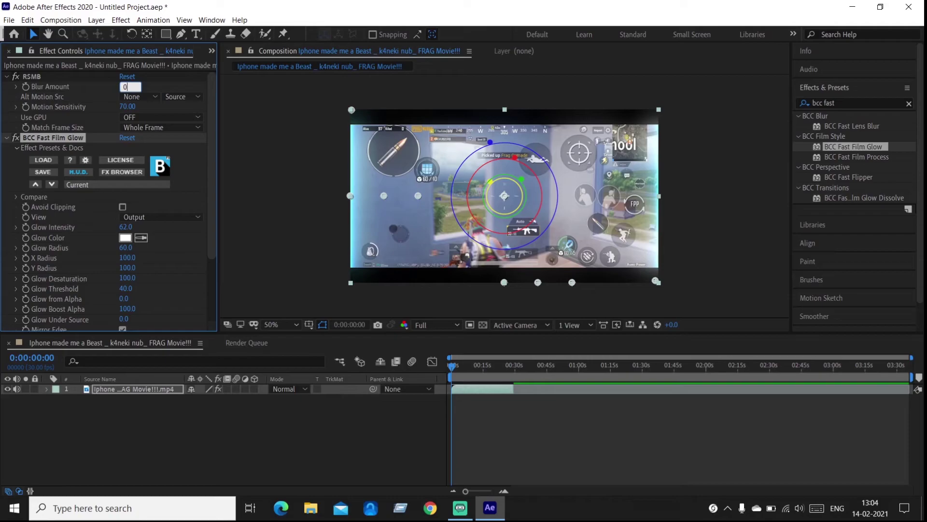
pyautogui.write('.')
pyautogui.write('65')
pyautogui.press('Return')
pyautogui.click(127, 107)
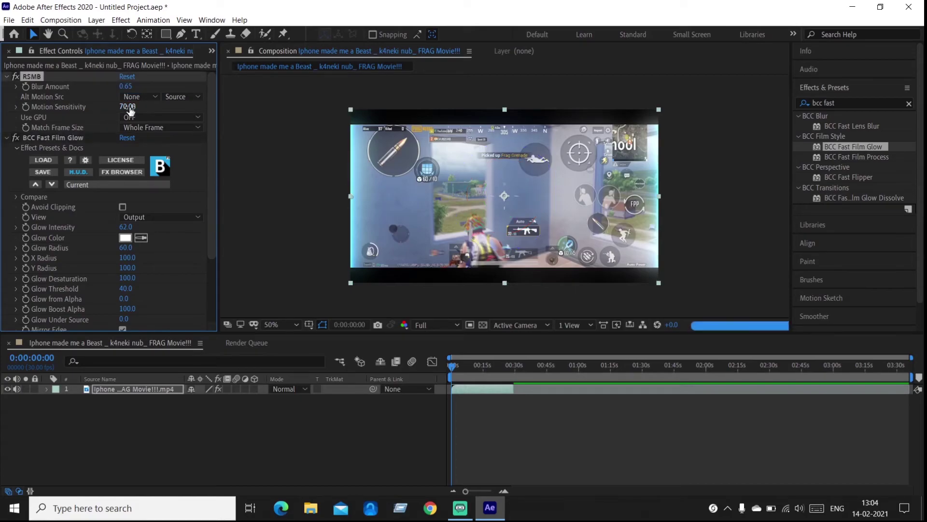
pyautogui.write('80')
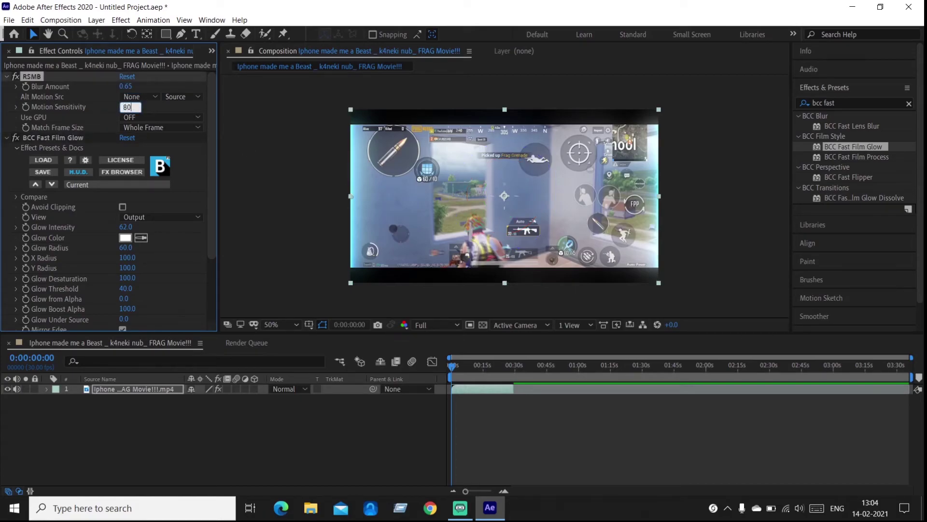
pyautogui.press('Return')
pyautogui.scroll(-3, 84, 194)
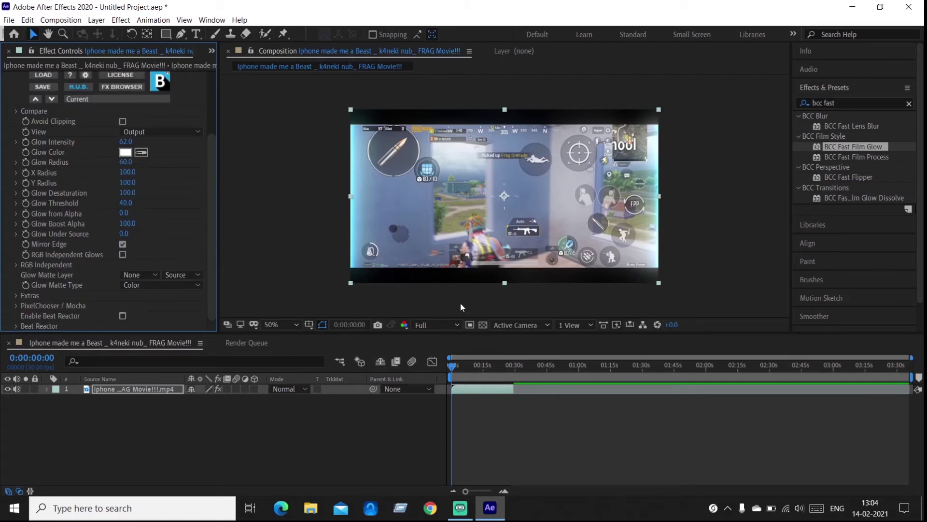
pyautogui.click(456, 367)
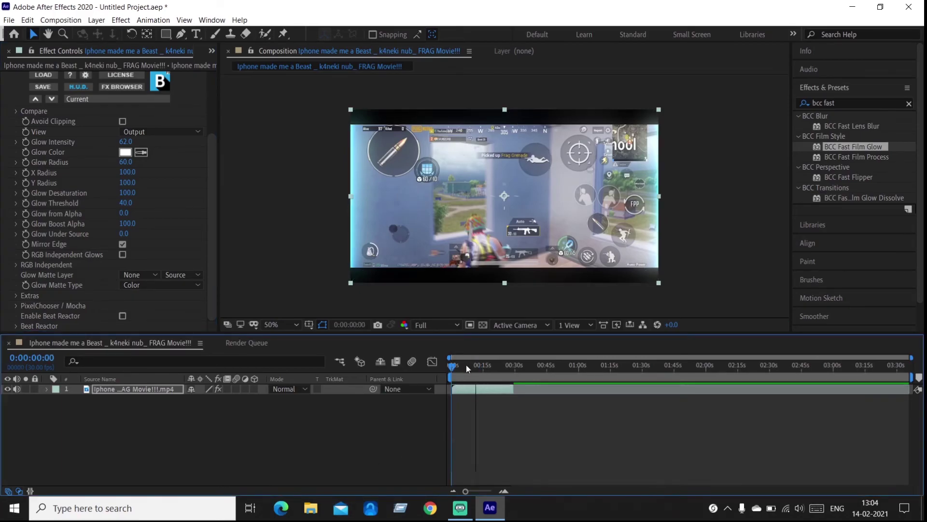
# Preview the composition from 0:00:00:00 at Quarter resolution, stopping at 0:00:03:16
pyautogui.moveTo(453, 367); pyautogui.dragTo(447, 362)
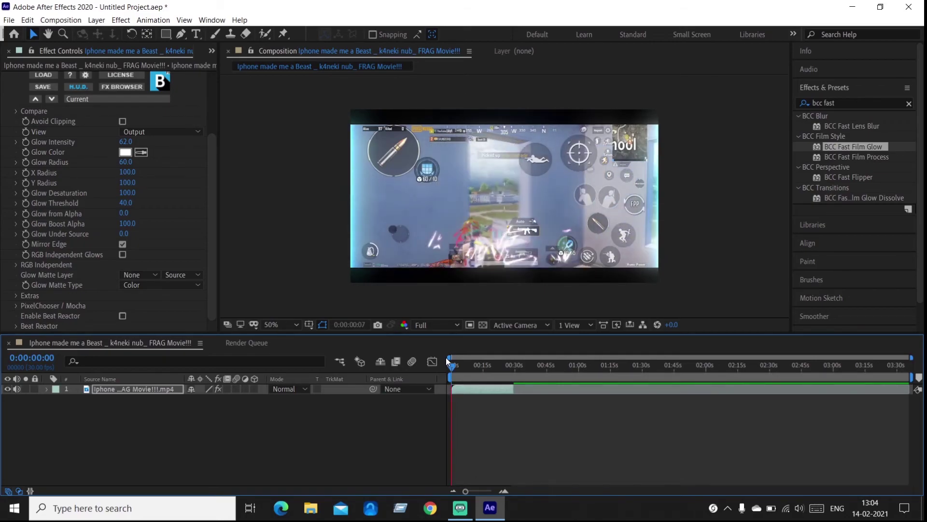
pyautogui.click(455, 326)
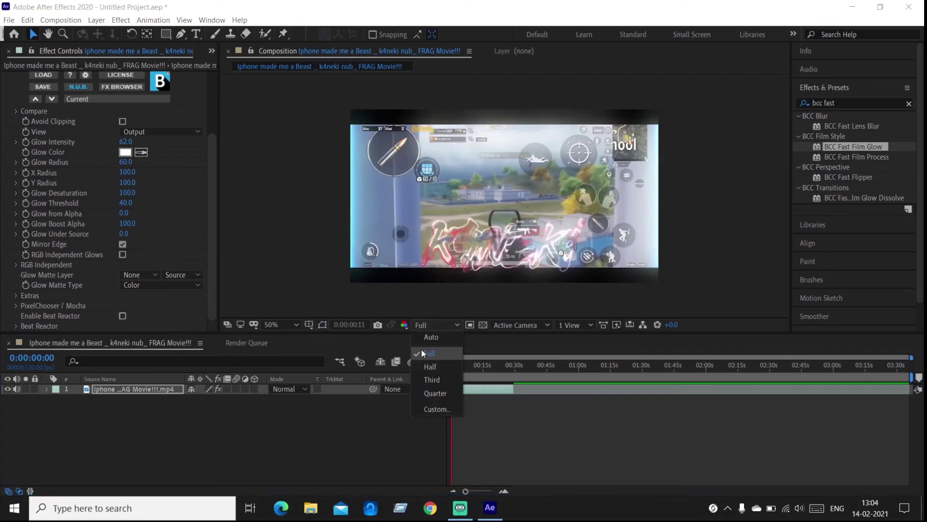
pyautogui.click(435, 393)
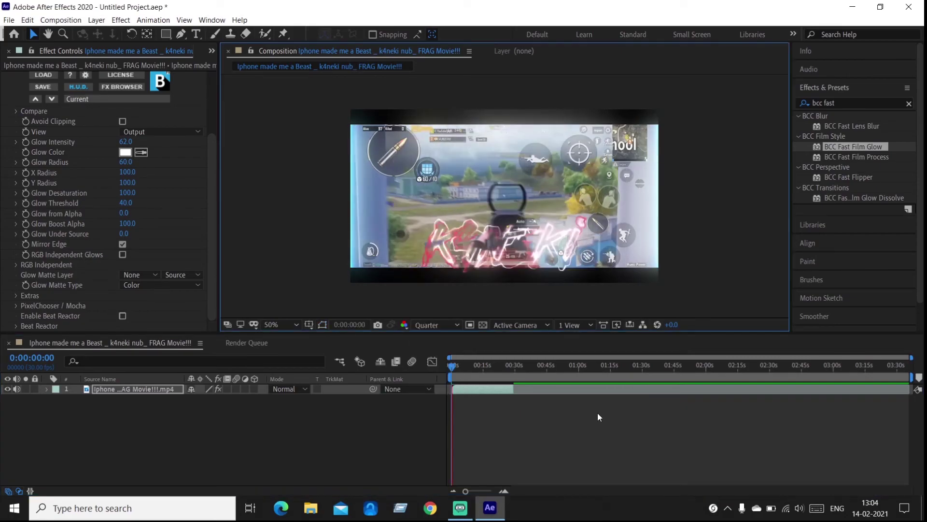
pyautogui.press('space')
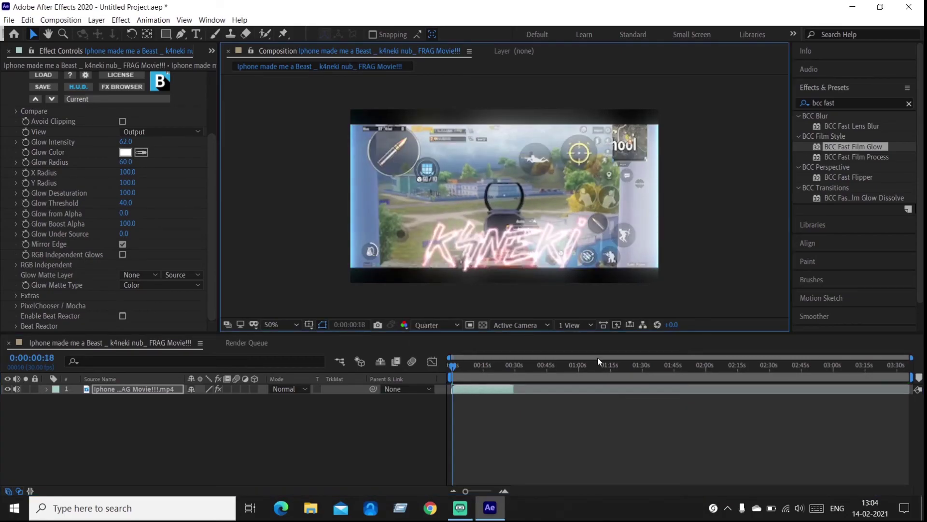
pyautogui.press('space')
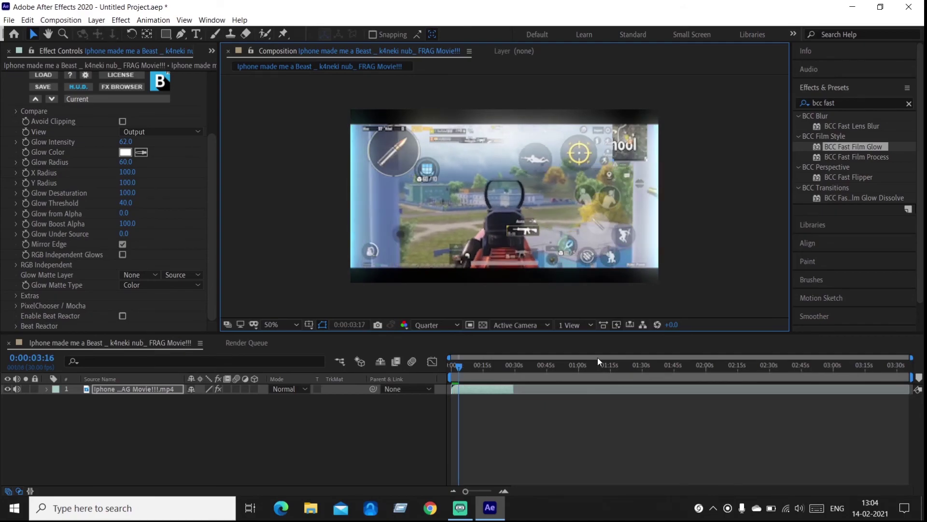
pyautogui.press('space')
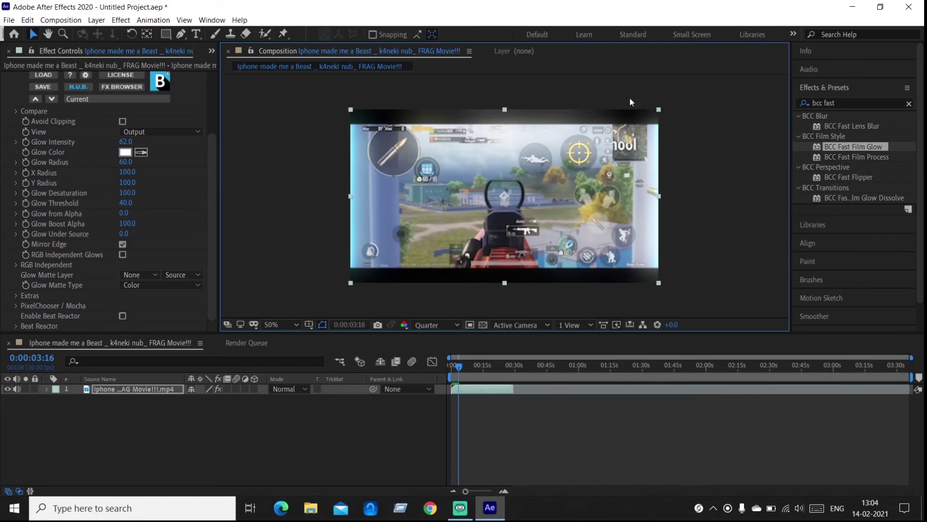